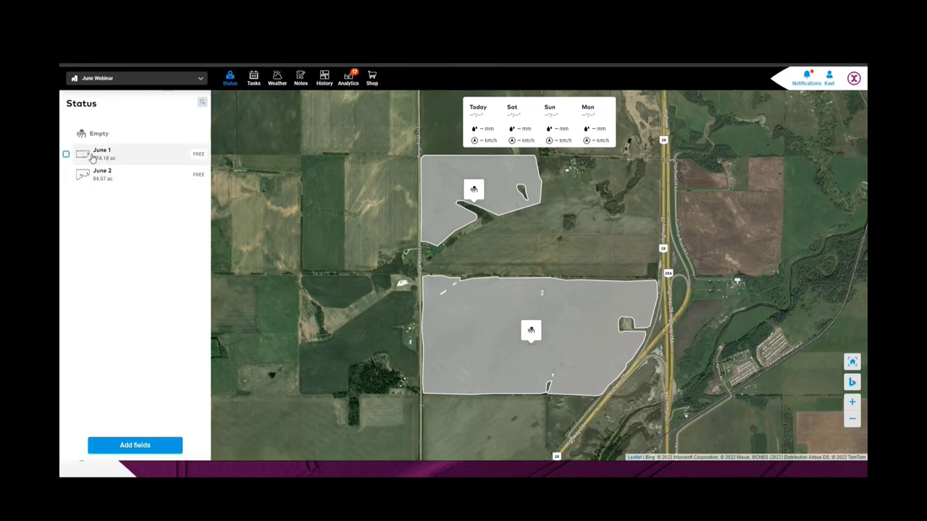
Start a crop assignment for the June 1 field and choose Canola as the crop.
left_click(93, 159)
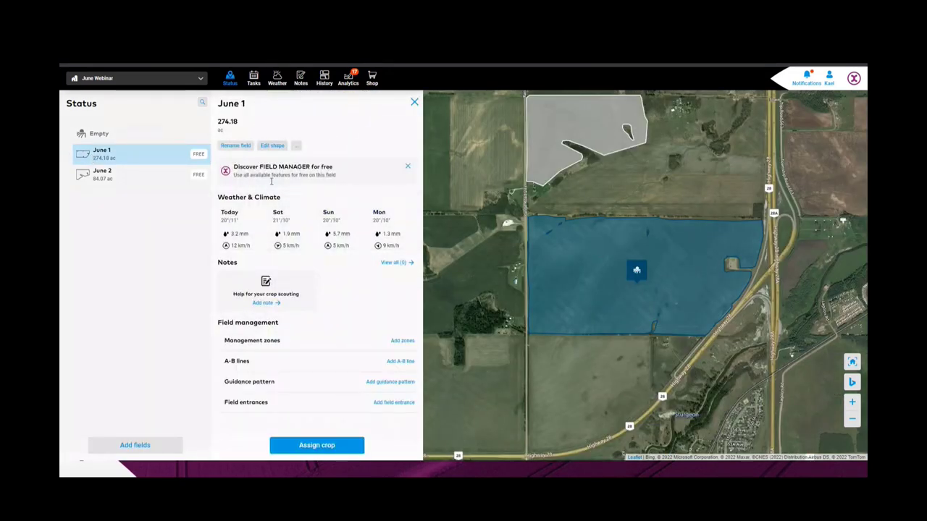
left_click(312, 447)
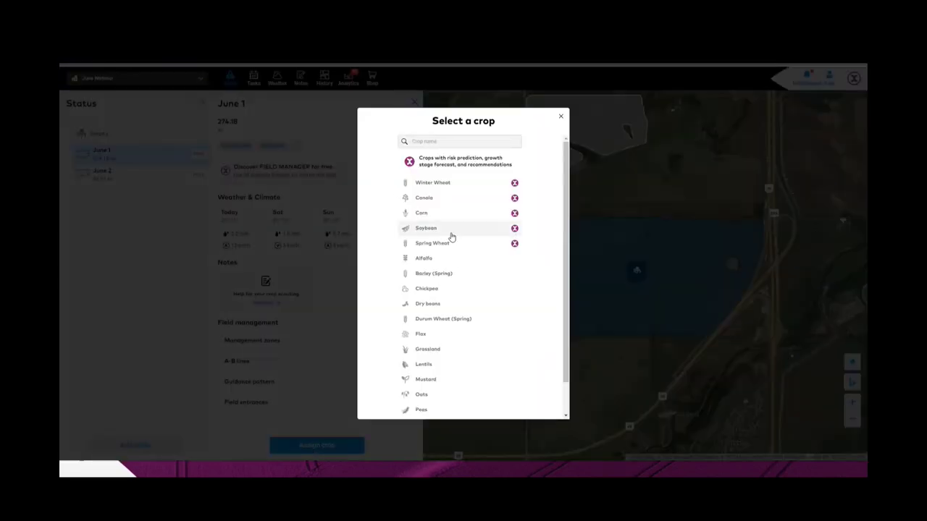
scroll(441, 292, "down", 1)
scroll(435, 304, "up", 1)
left_click(457, 205)
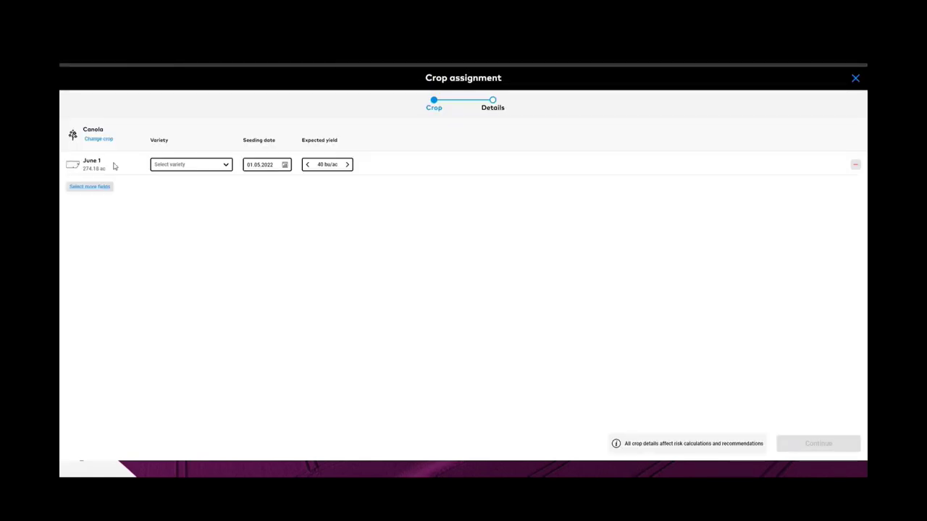
Set the June 1 variety to InVigor L233P and the seeding date to 26.05.2022, and continue to the crop details.
left_click(174, 168)
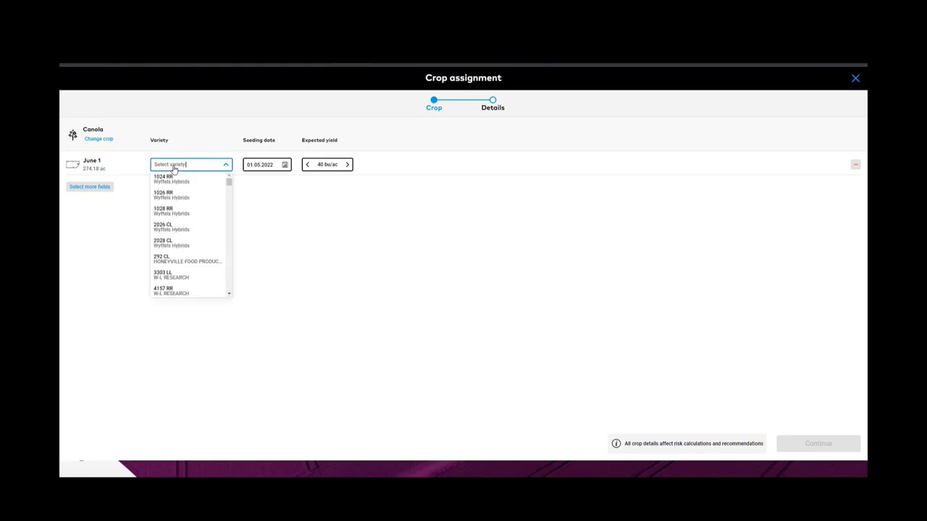
type("233")
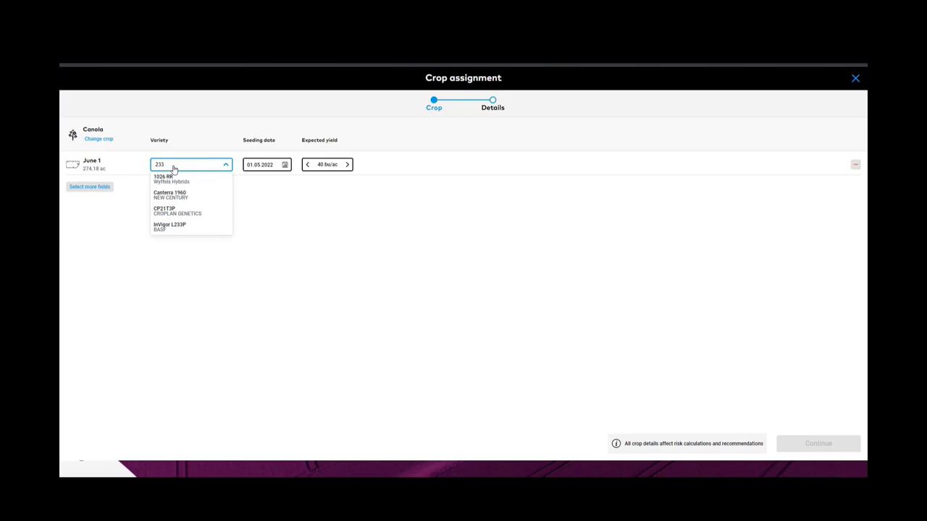
left_click(183, 229)
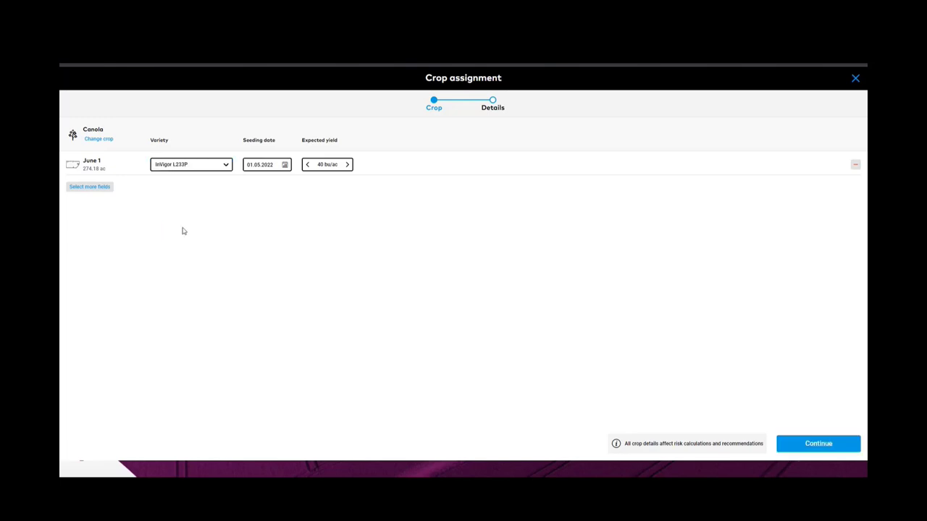
left_click(262, 165)
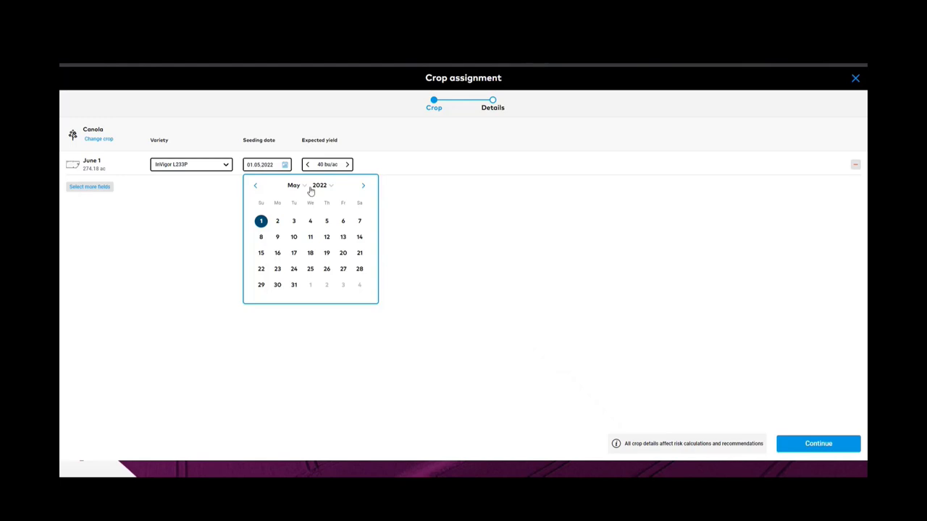
left_click(328, 270)
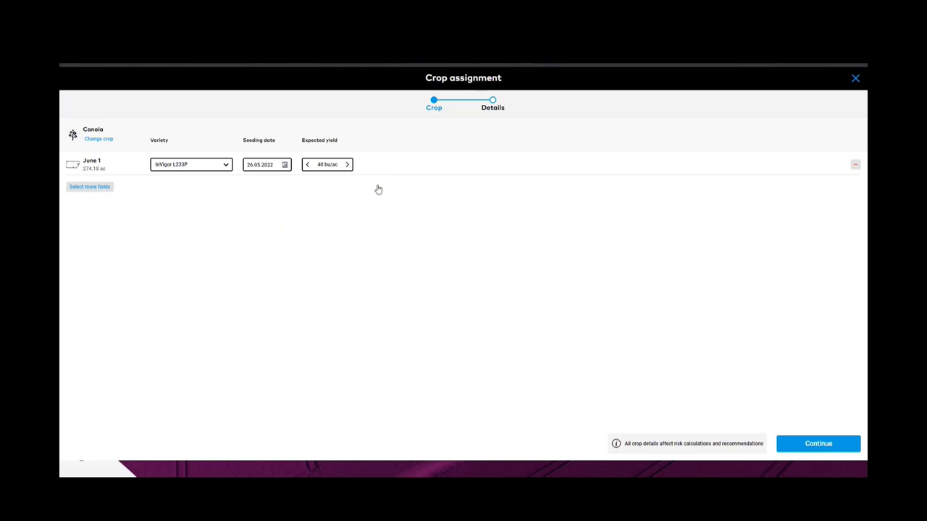
left_click(819, 444)
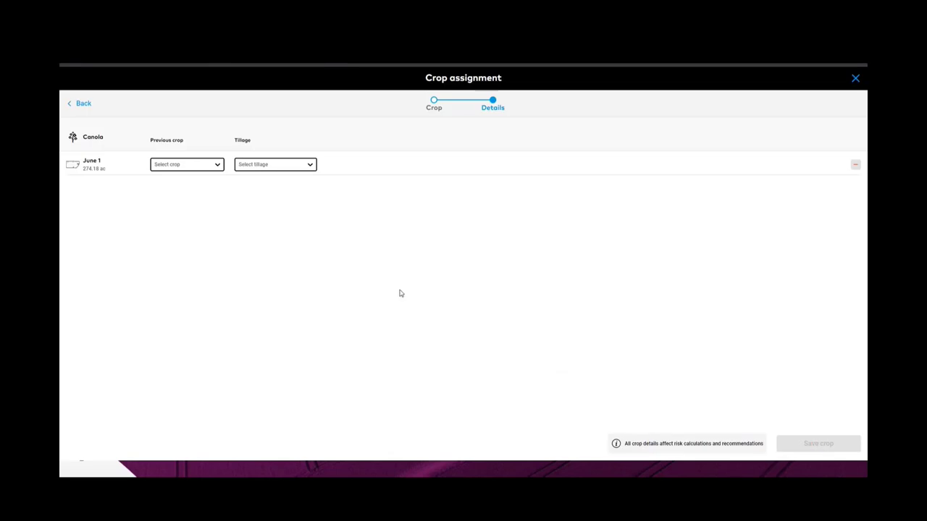
Set the previous crop to Peas and the tillage to No-Till (No Tillage), and save the crop.
left_click(216, 166)
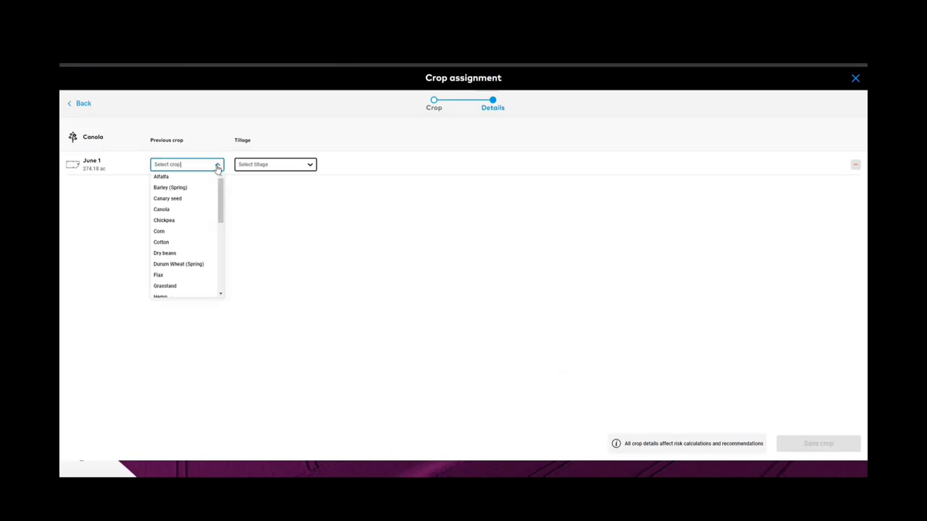
type("peas")
left_click(209, 178)
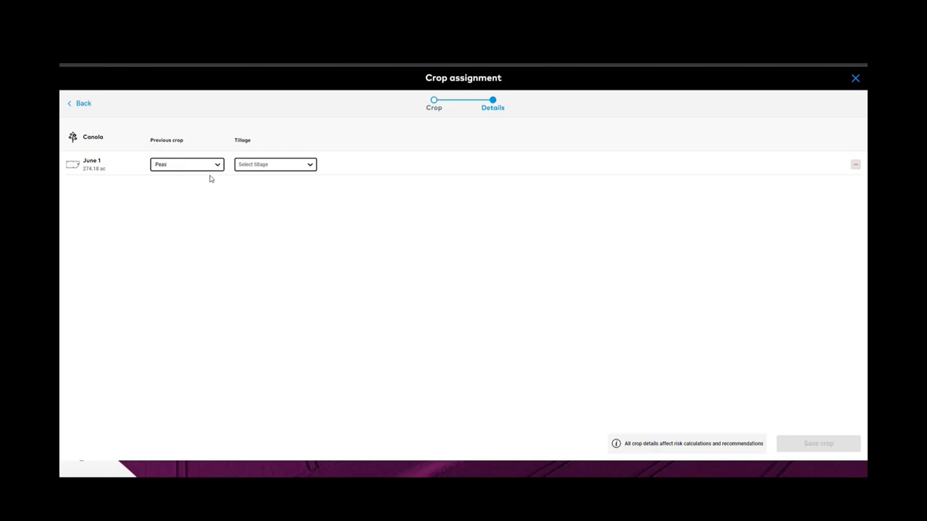
left_click(296, 171)
left_click(293, 213)
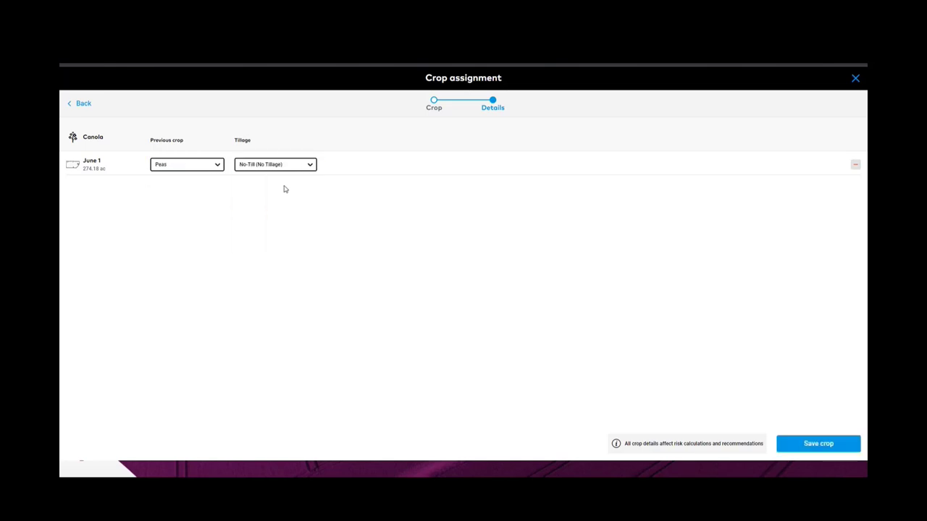
left_click(824, 446)
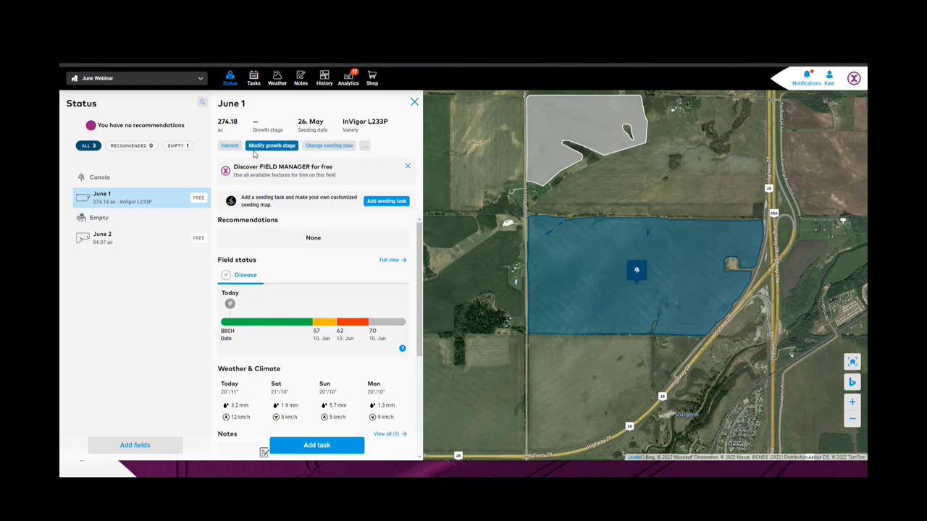
Change the June 1 field's seeding date to 28.05.2022 and save it.
left_click(331, 149)
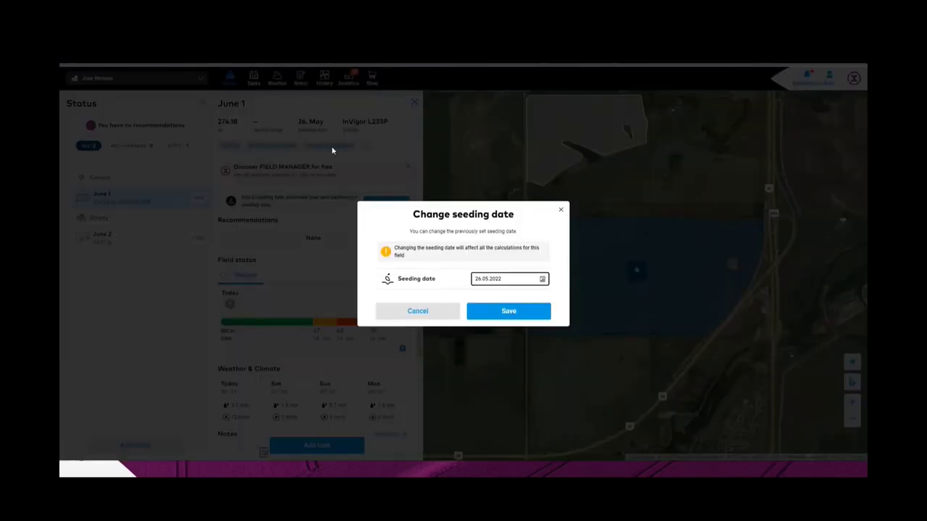
left_click(506, 279)
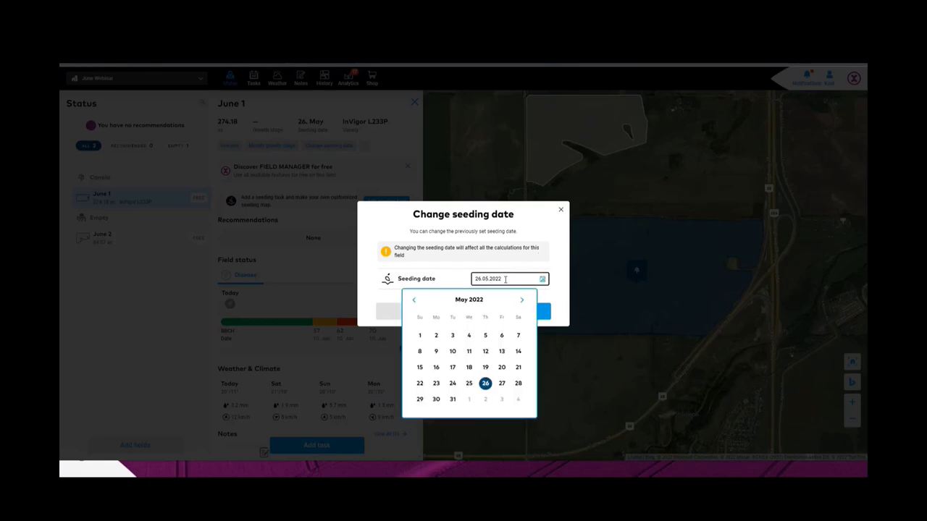
left_click(519, 385)
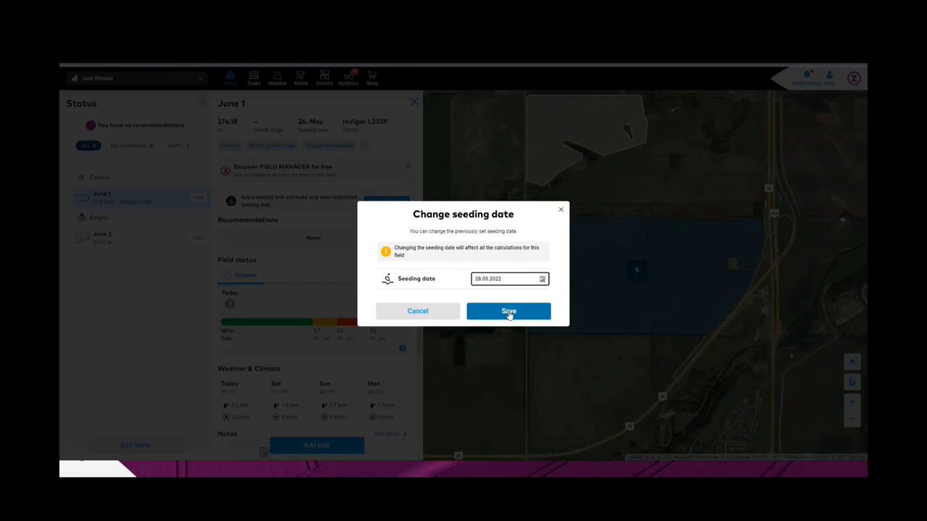
left_click(509, 312)
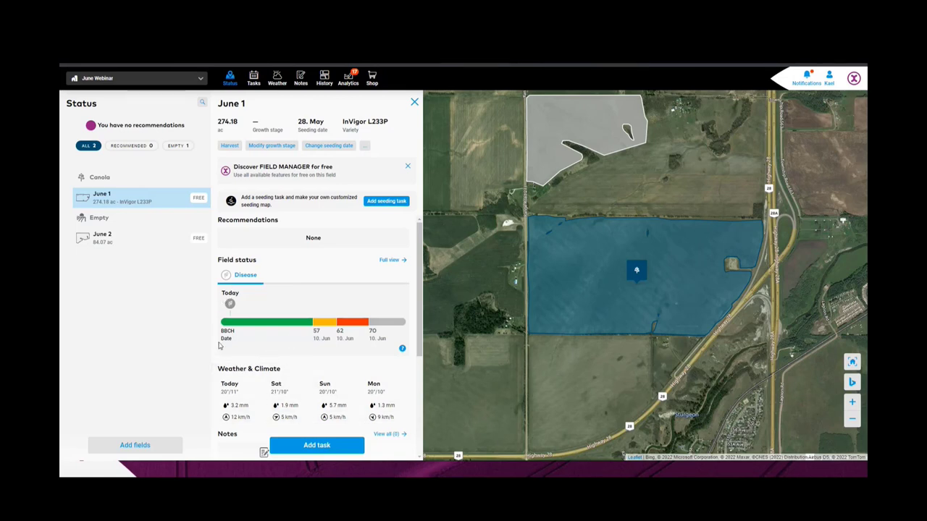
Open the full field status view of June 1 and examine the daily growth stages from seeding up to today.
scroll(380, 352, "down", 1)
scroll(379, 352, "up", 1)
left_click(397, 264)
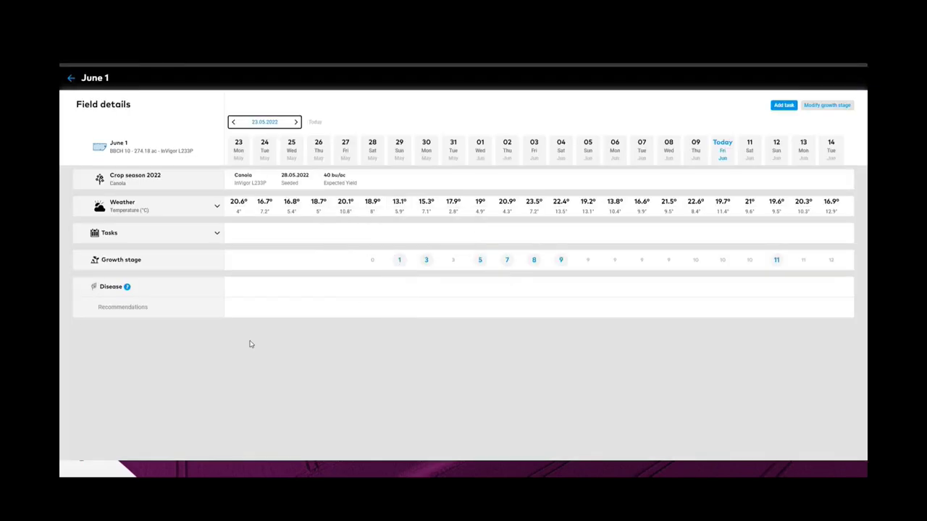
mouse_move(399, 259)
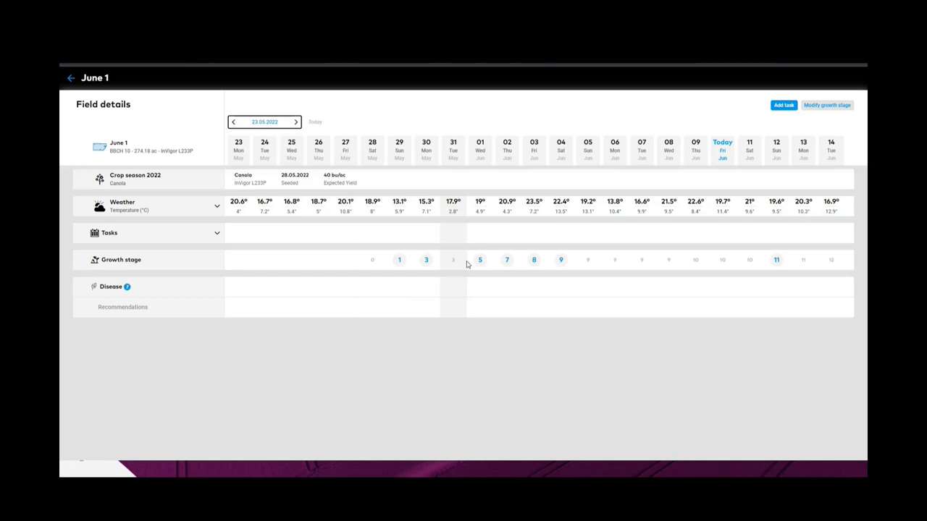
mouse_move(478, 263)
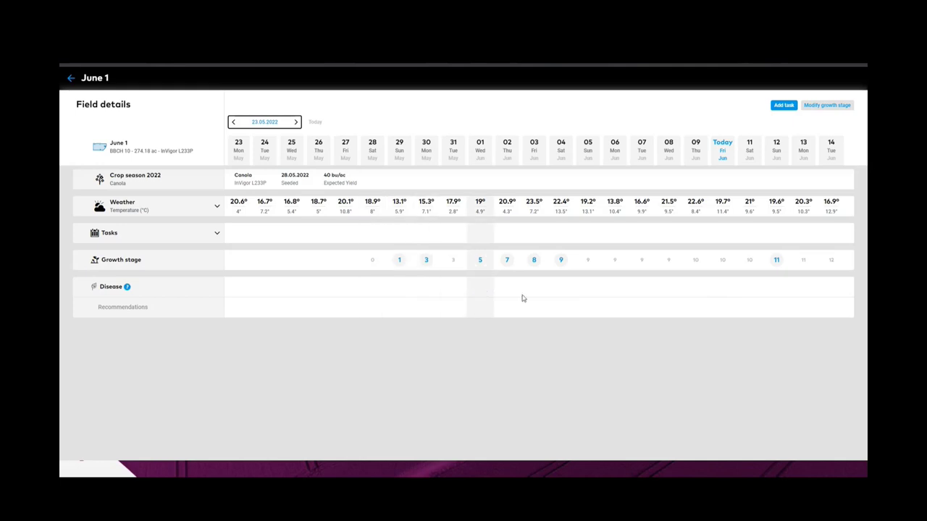
mouse_move(722, 262)
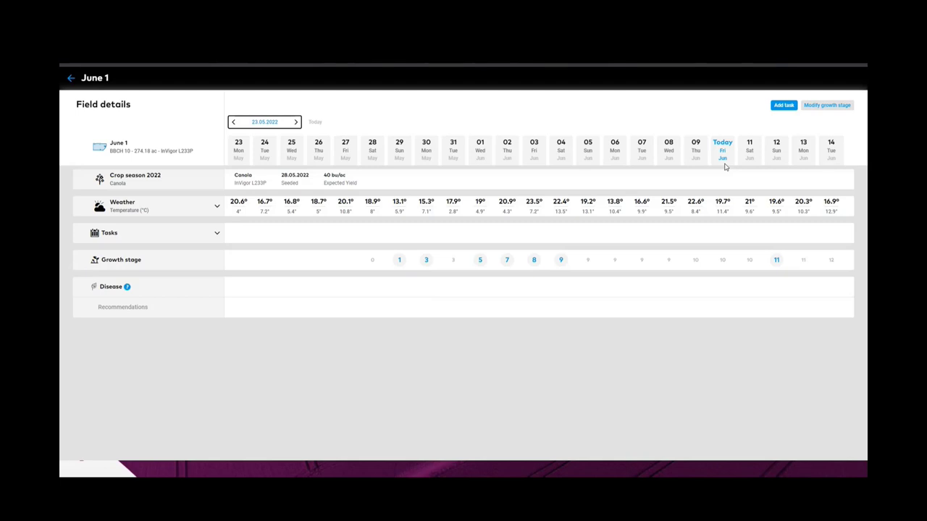
Record an observed growth stage of BBCH 9 Emergence for June 1 with observation date 09.06.2022 and save it.
left_click(825, 108)
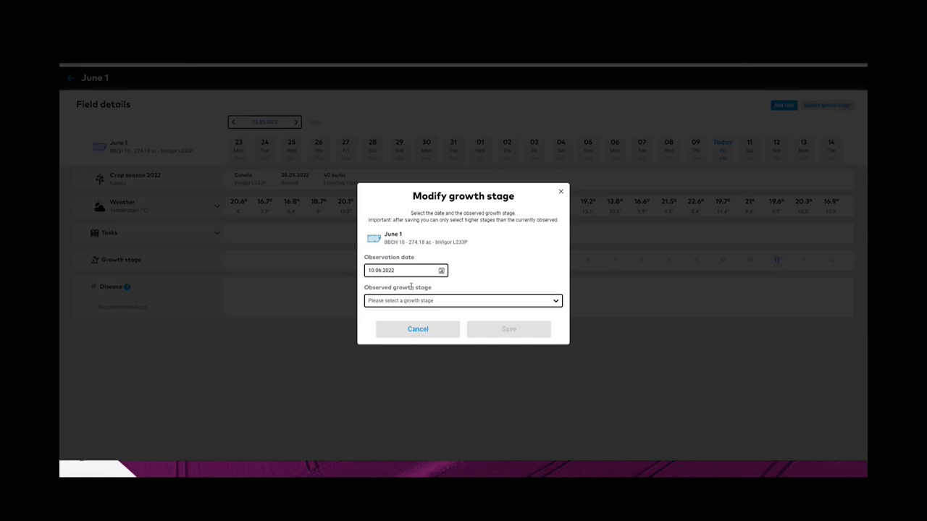
left_click(442, 270)
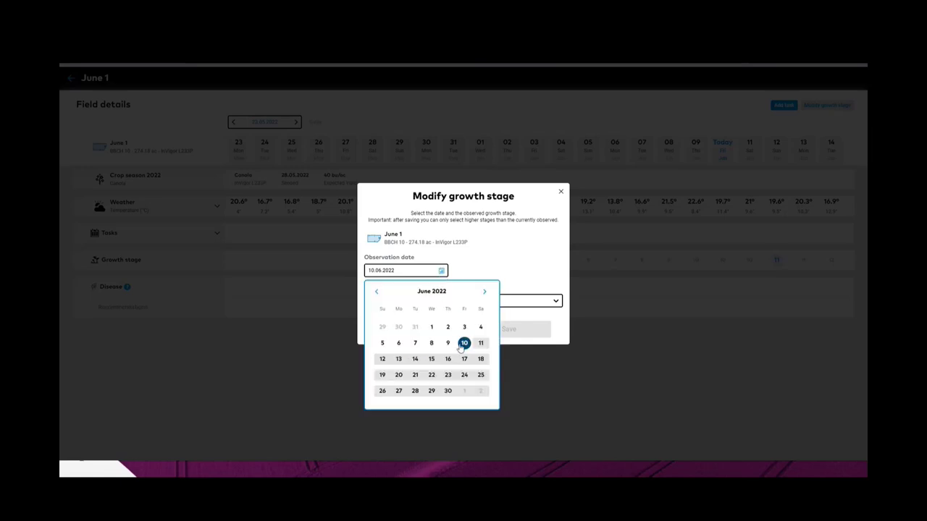
left_click(447, 343)
left_click(417, 302)
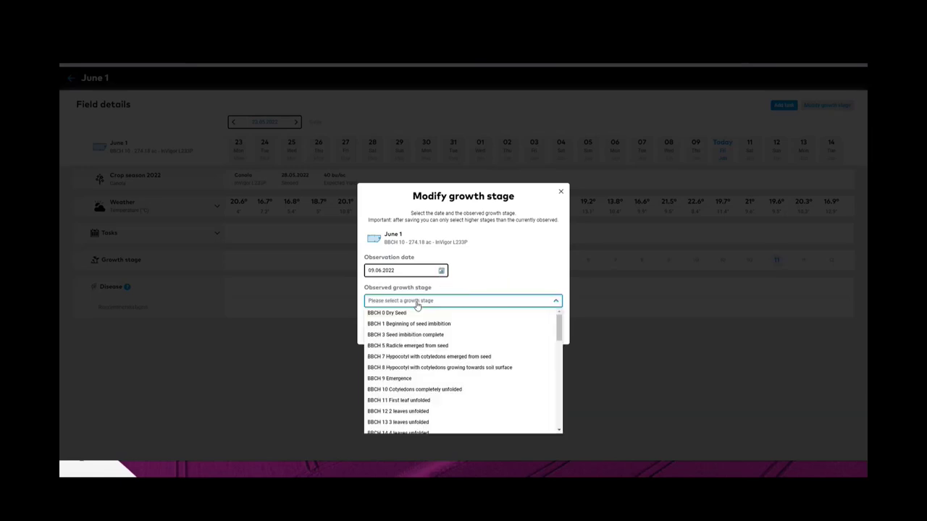
left_click(407, 384)
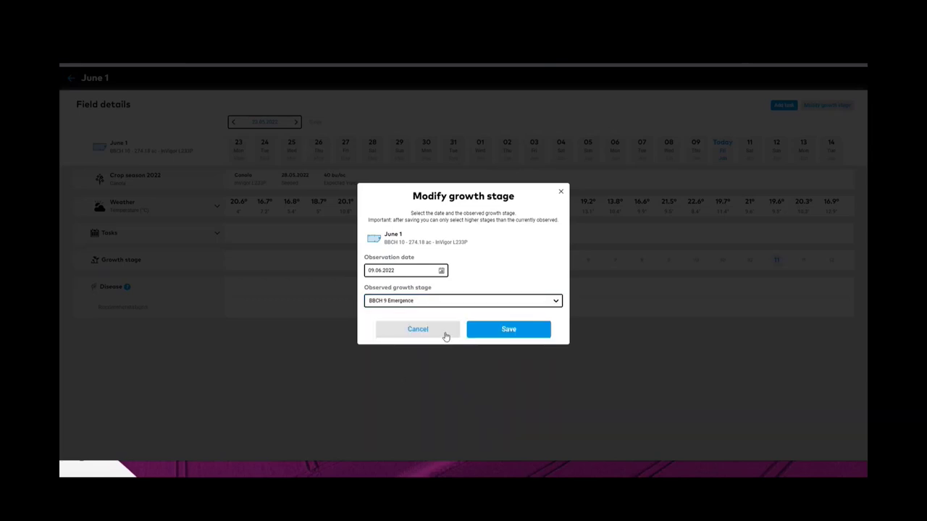
left_click(508, 334)
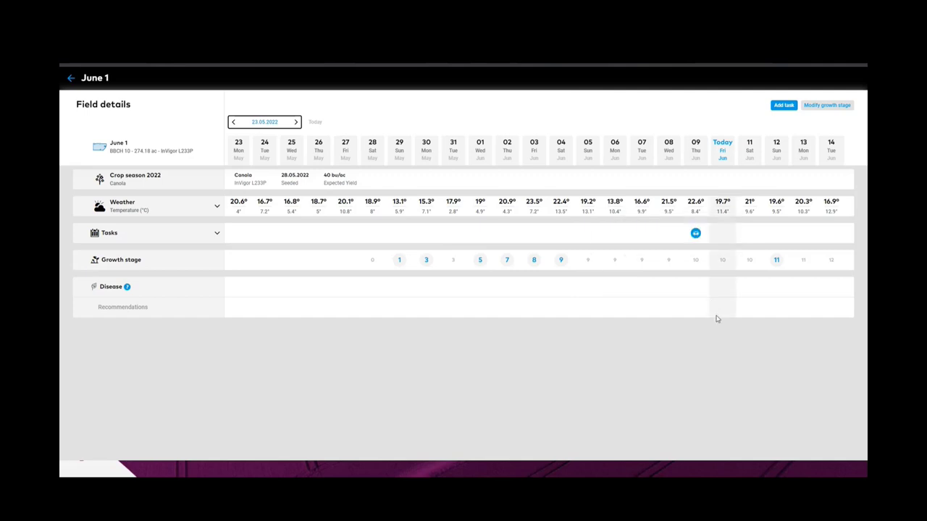
mouse_move(699, 234)
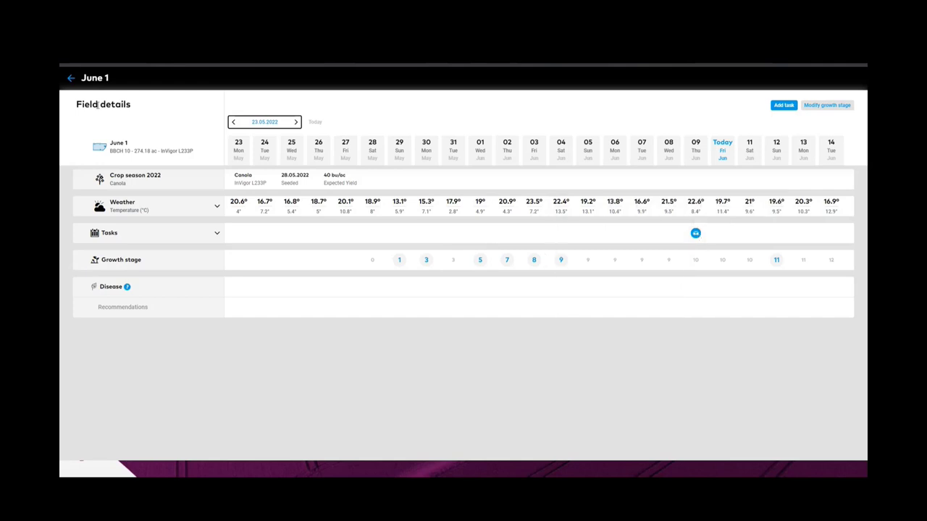
Return to the June 1 field overview and view the growth stage form there, closing it without saving.
left_click(72, 80)
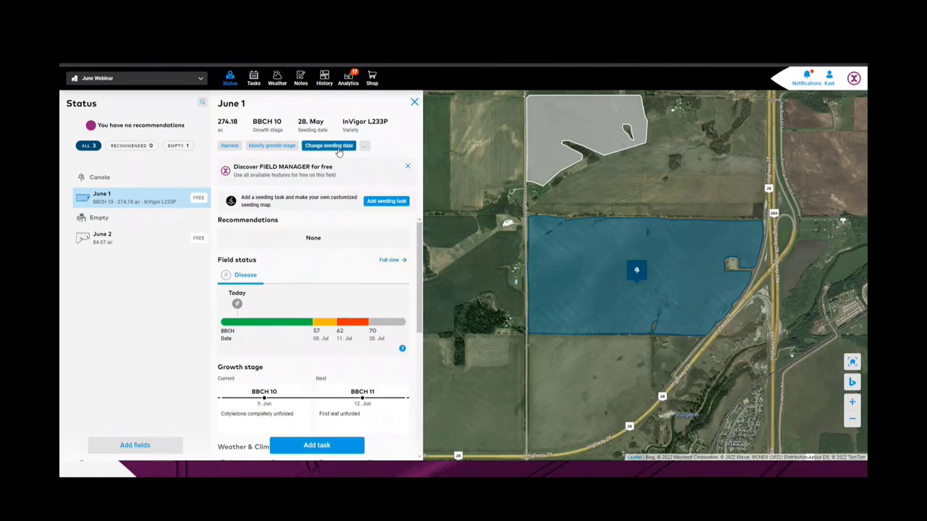
left_click(264, 149)
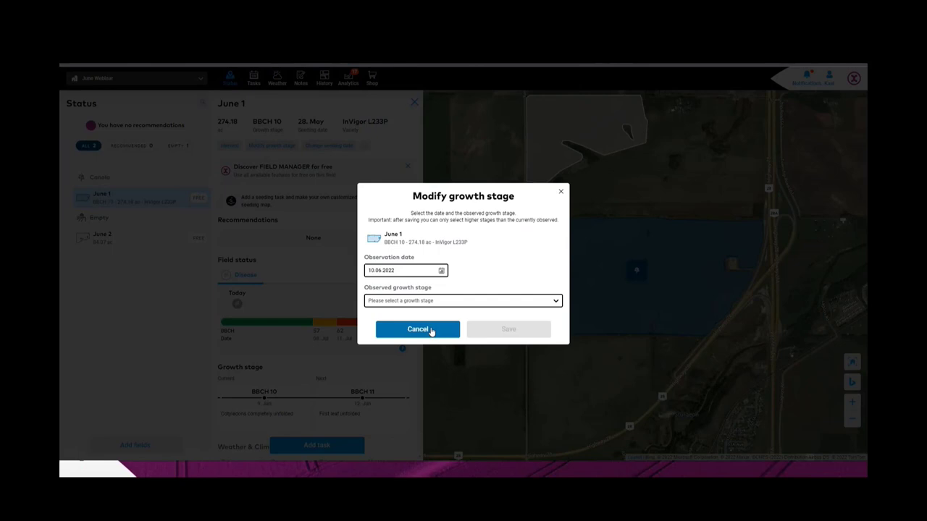
left_click(418, 329)
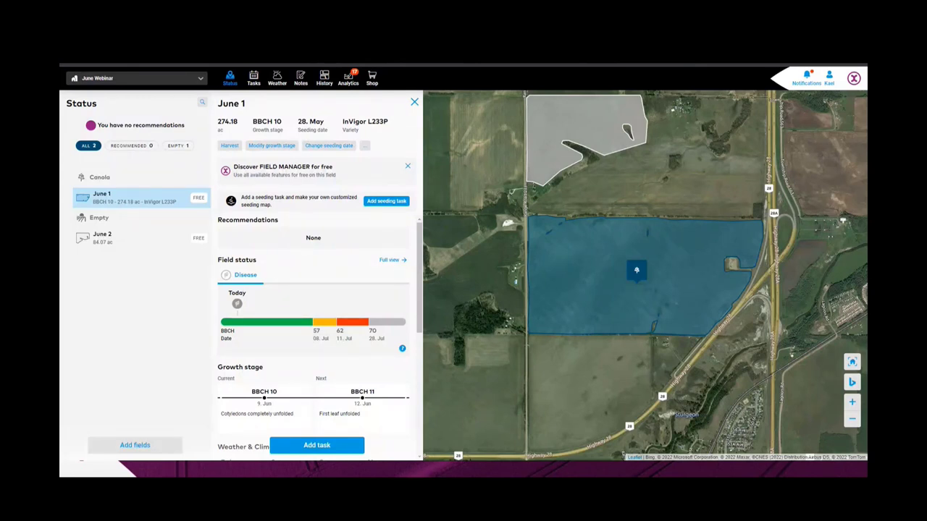
Switch from the June Webinar farm to the account holder's own farm, listed above Saskatchewan Farm.
mouse_move(160, 201)
left_click(166, 78)
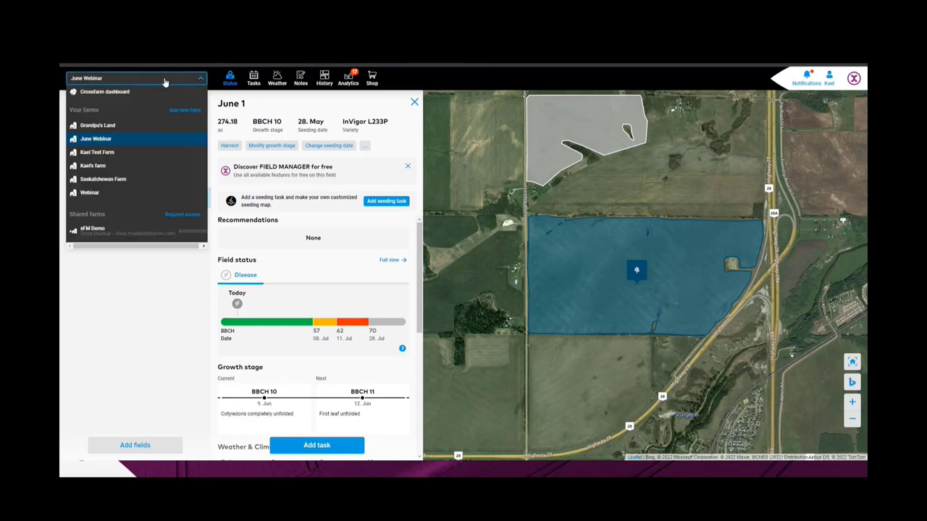
left_click(125, 171)
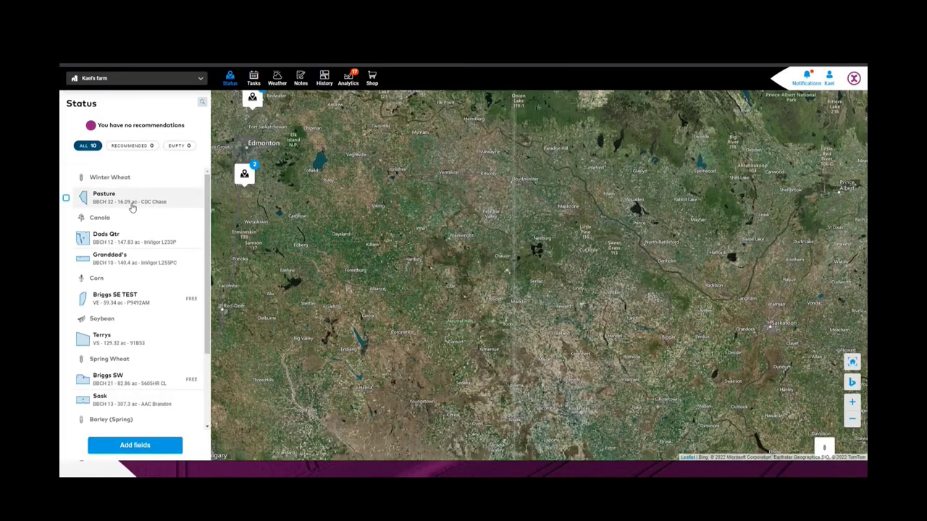
Open the Briggs SW field and view its available map layers, keeping the biomass map.
left_click(108, 378)
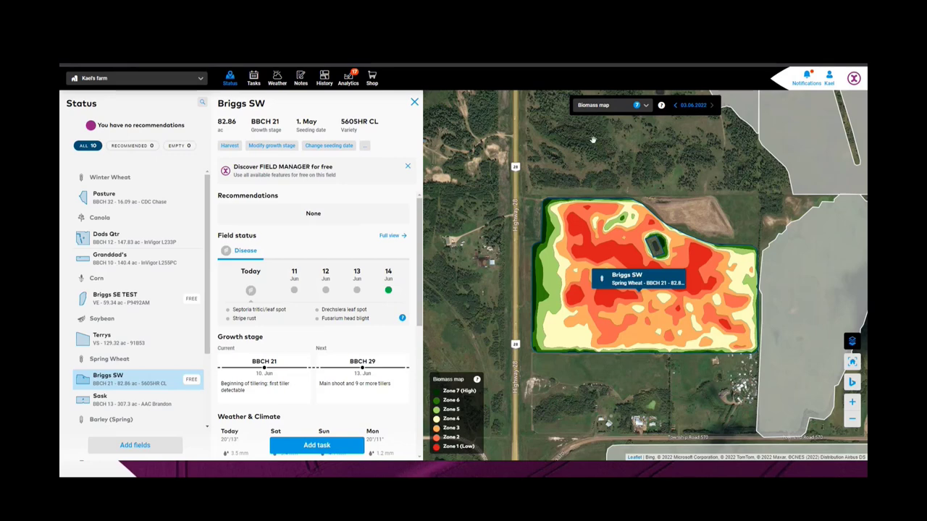
left_click(601, 109)
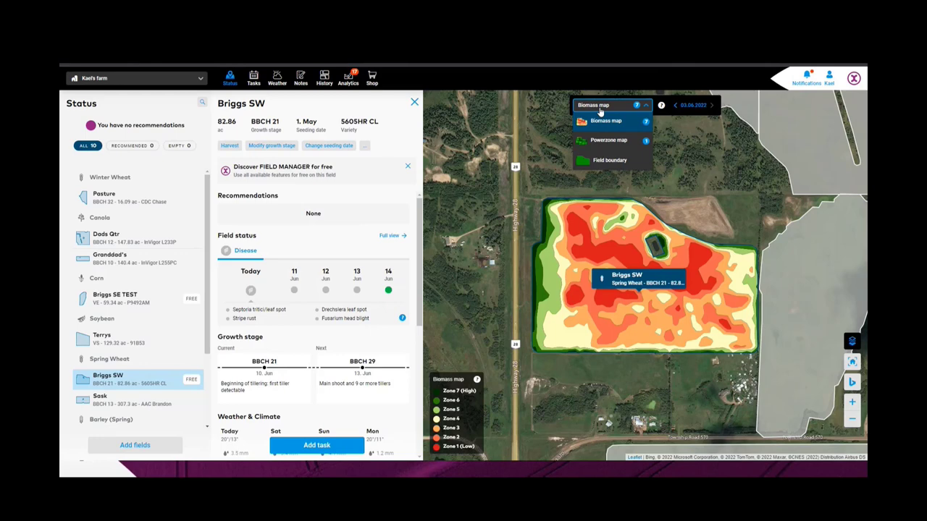
left_click(610, 109)
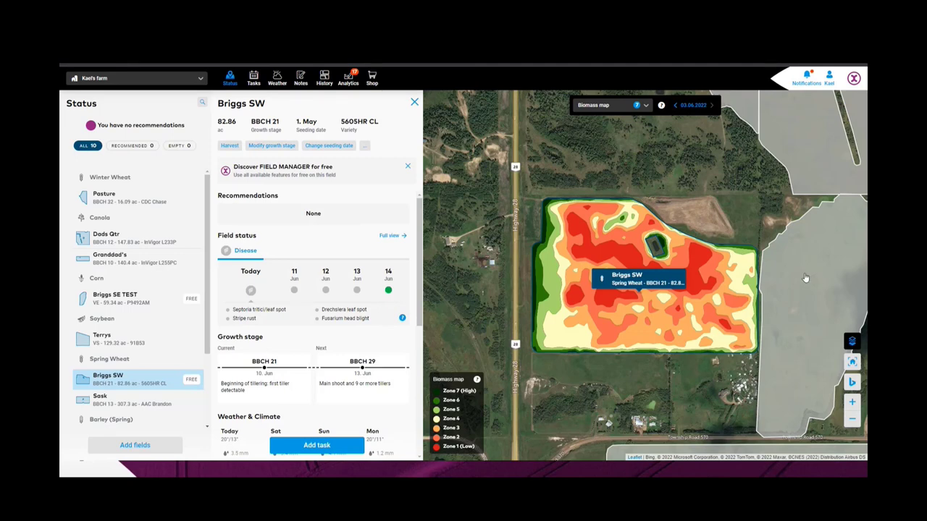
Compare the contrast and compare colouring of the Briggs SW biomass map, leaving contrast colouring selected.
left_click(852, 342)
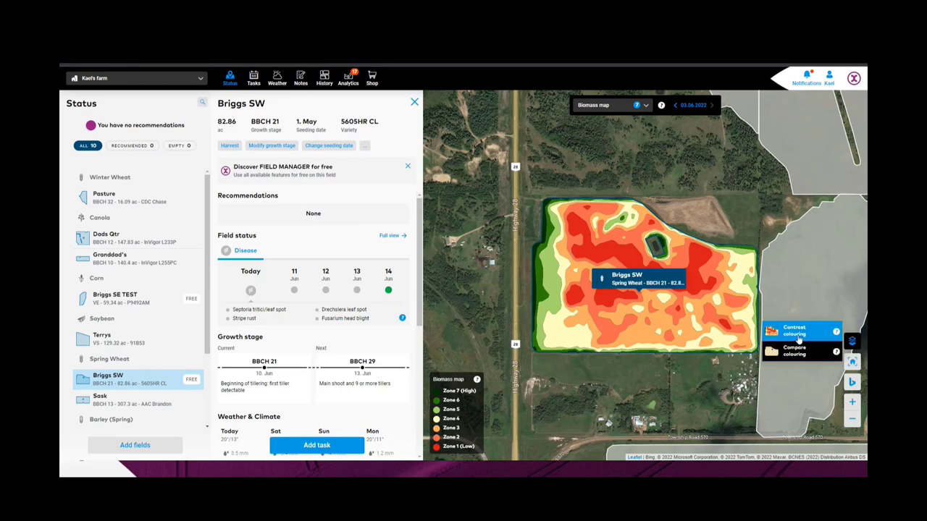
left_click(798, 353)
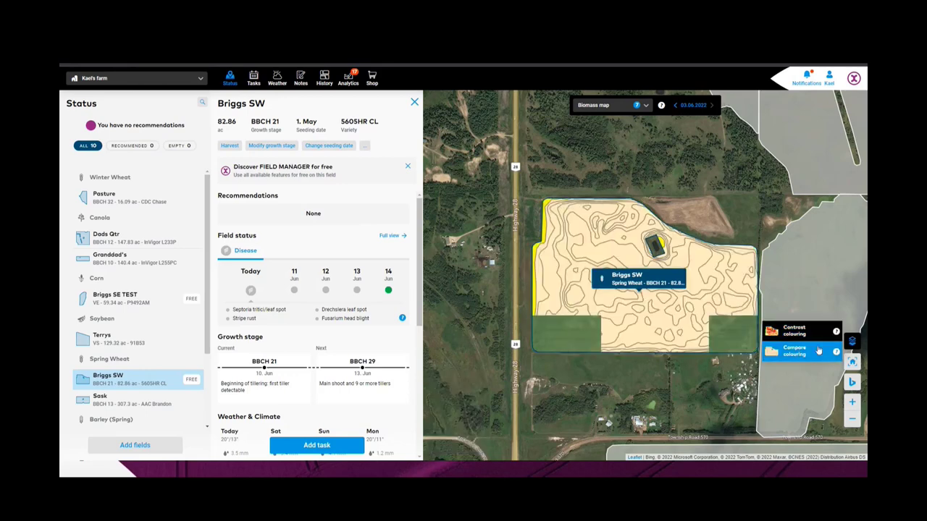
left_click(822, 340)
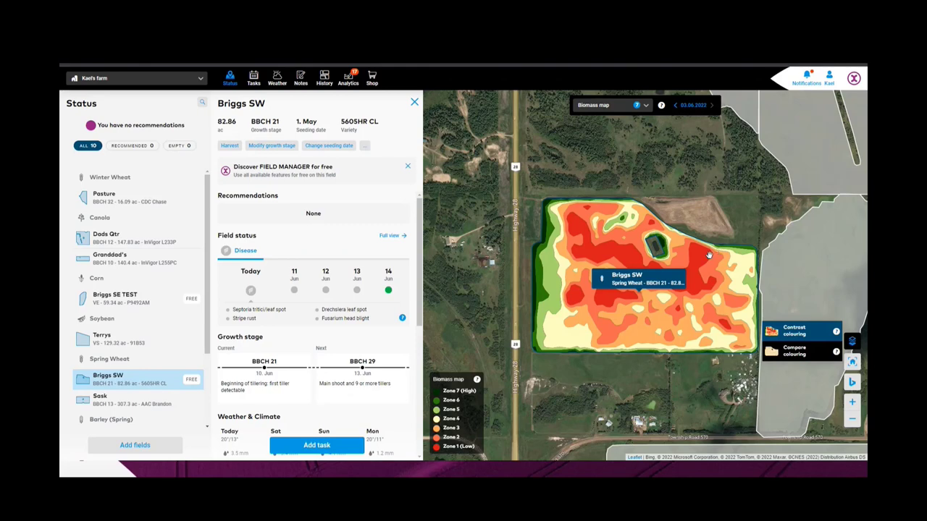
left_click(795, 352)
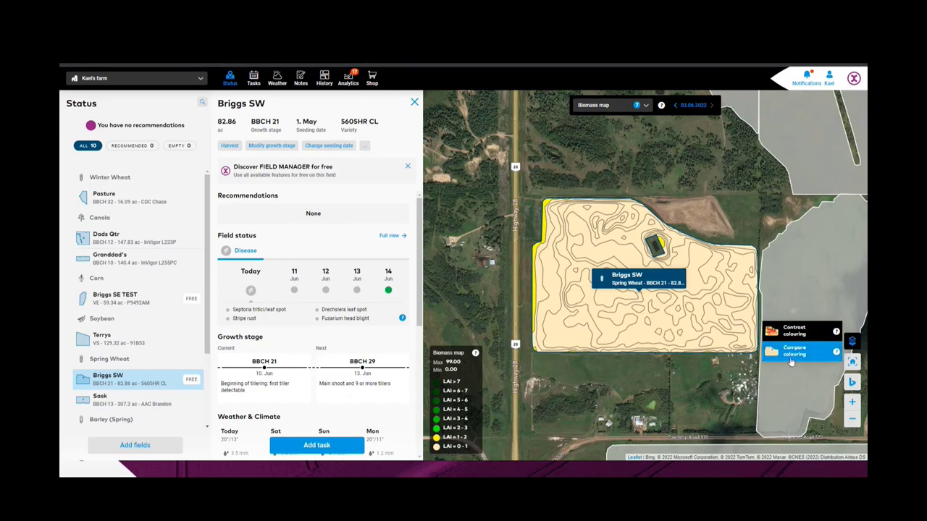
left_click(792, 333)
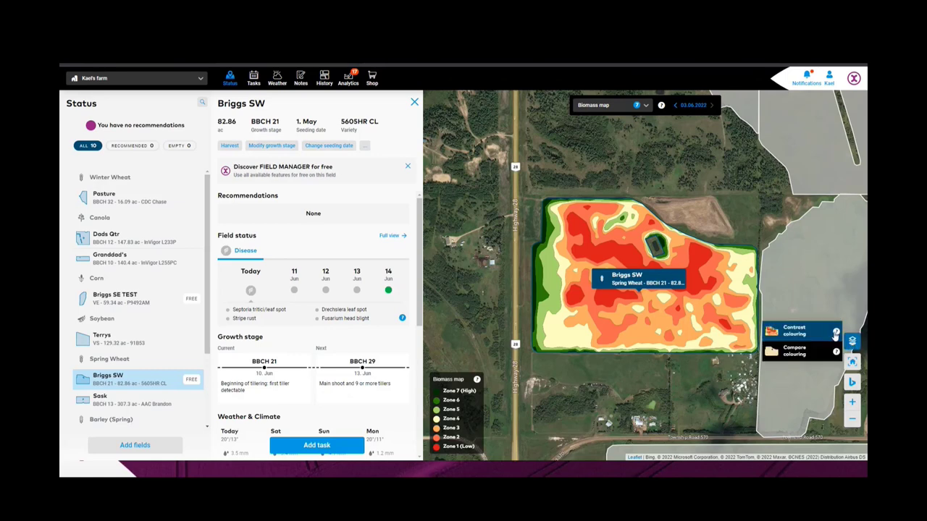
mouse_move(834, 353)
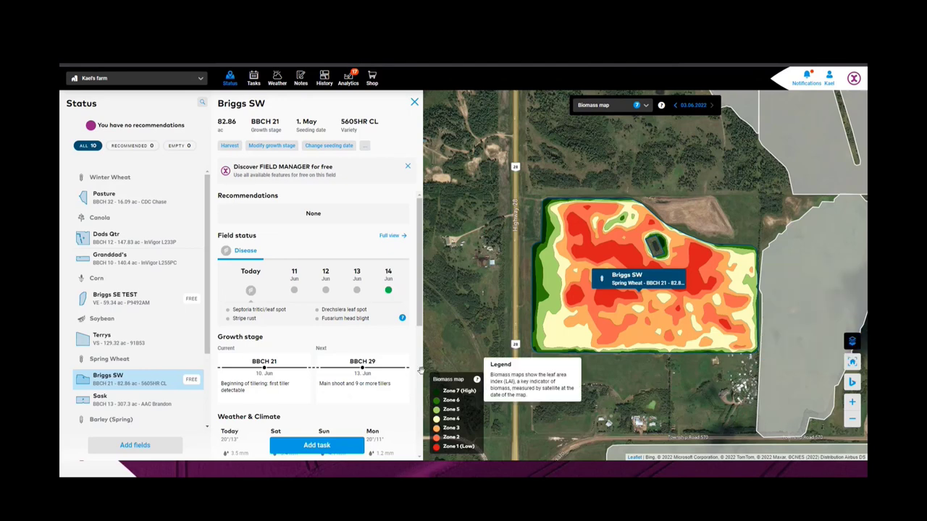
Browse older biomass maps of Briggs SW by date, viewing the images from 01.06.2022 and 22.05.2022.
left_click(688, 107)
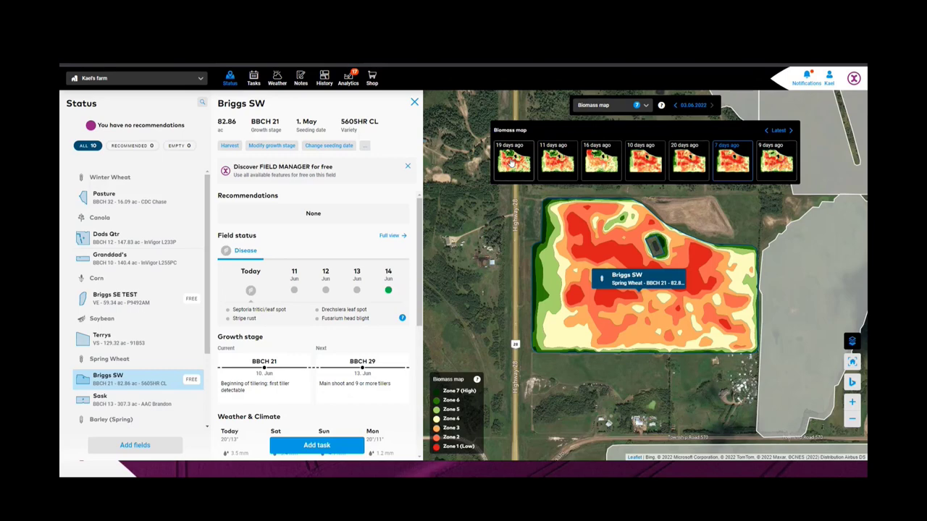
left_click(768, 165)
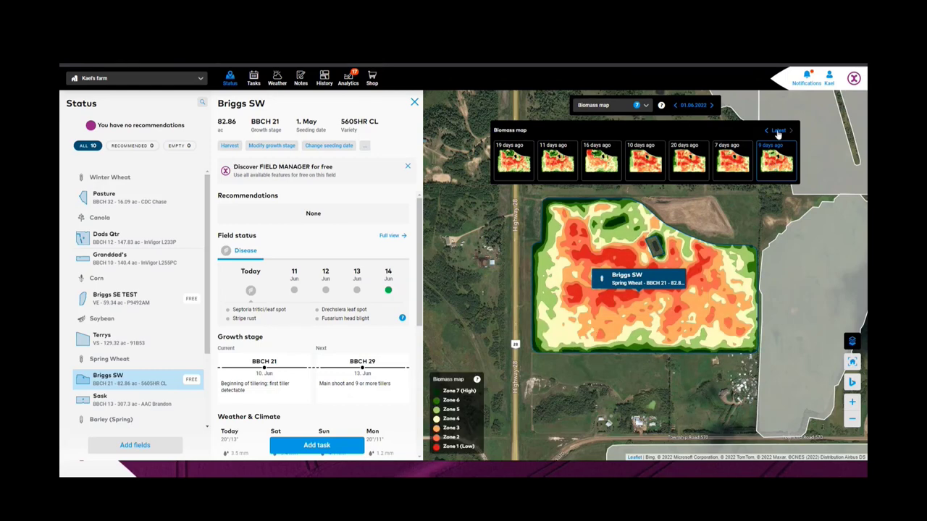
left_click(777, 133)
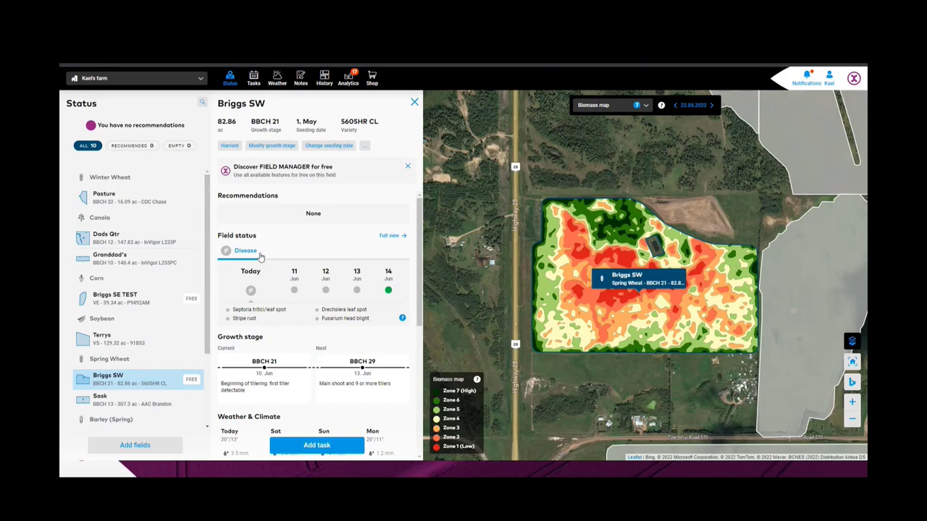
Look through the field status, growth stage and weather sections of the Briggs SW overview.
scroll(263, 323, "down", 1)
scroll(251, 332, "down", 1)
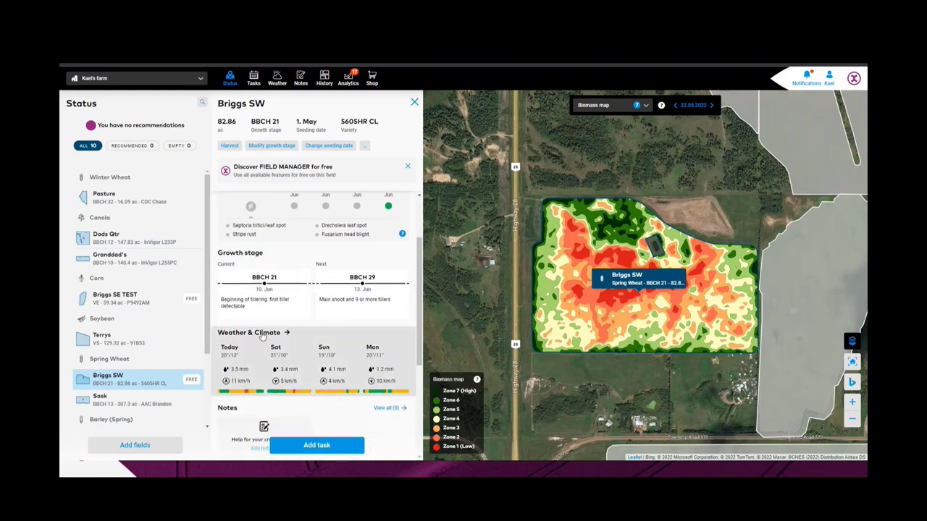
scroll(317, 346, "up", 1)
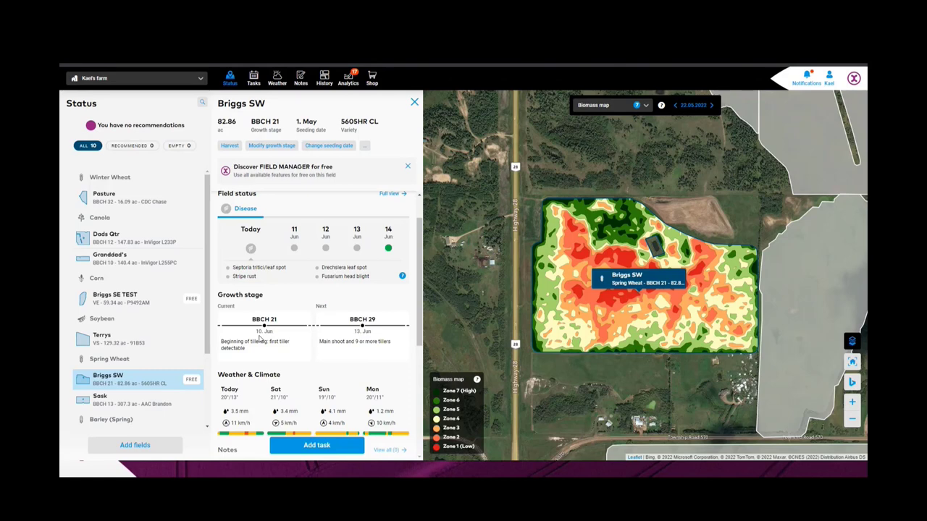
scroll(261, 339, "up", 1)
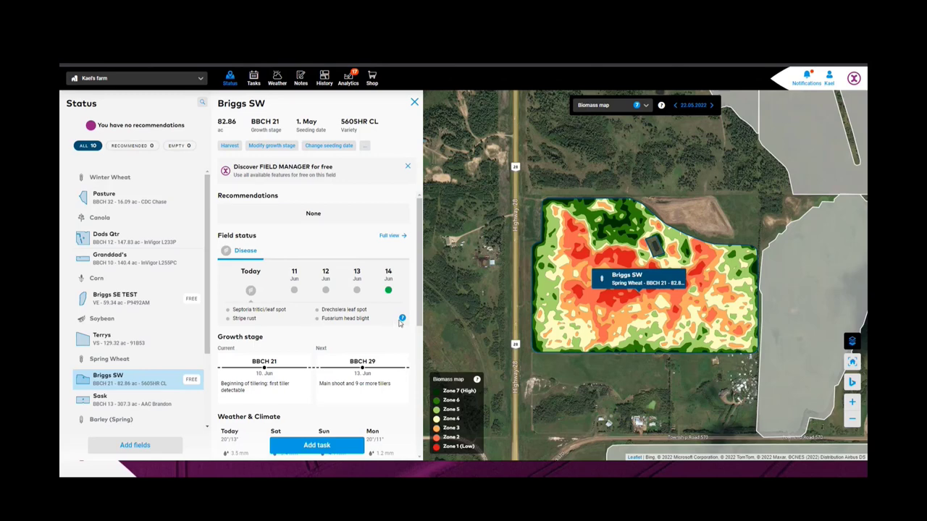
mouse_move(402, 320)
Open the full view of the Briggs SW field status and expand the disease section to examine the individual diseases and infection risks.
left_click(391, 237)
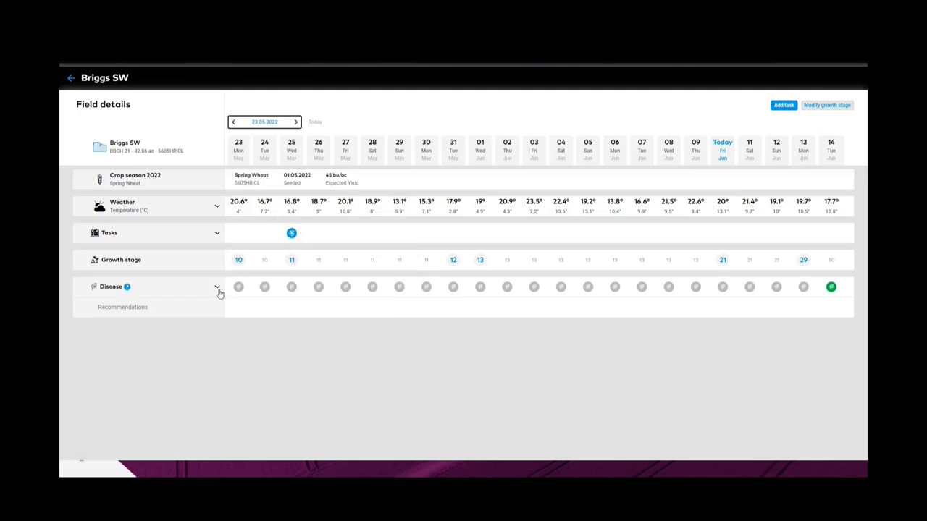
left_click(217, 290)
scroll(218, 293, "down", 1)
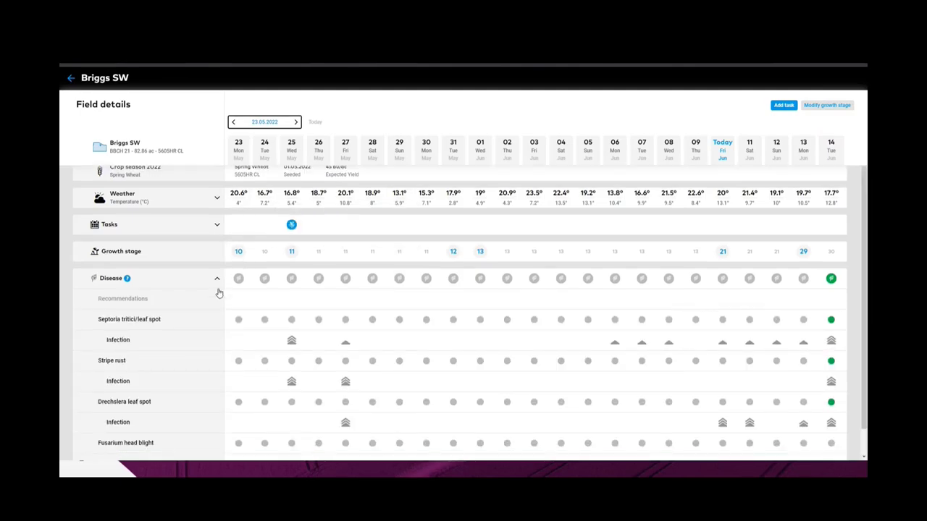
scroll(218, 292, "up", 1)
scroll(218, 292, "down", 1)
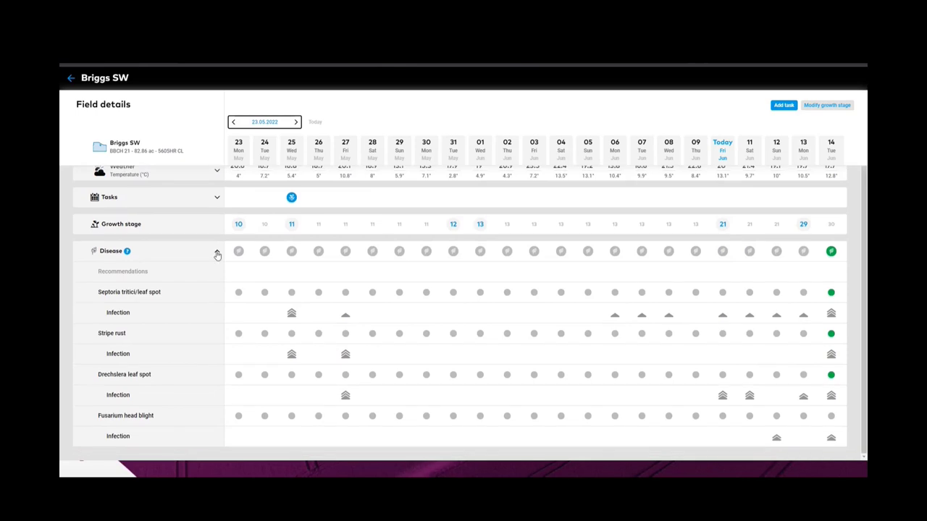
left_click(217, 253)
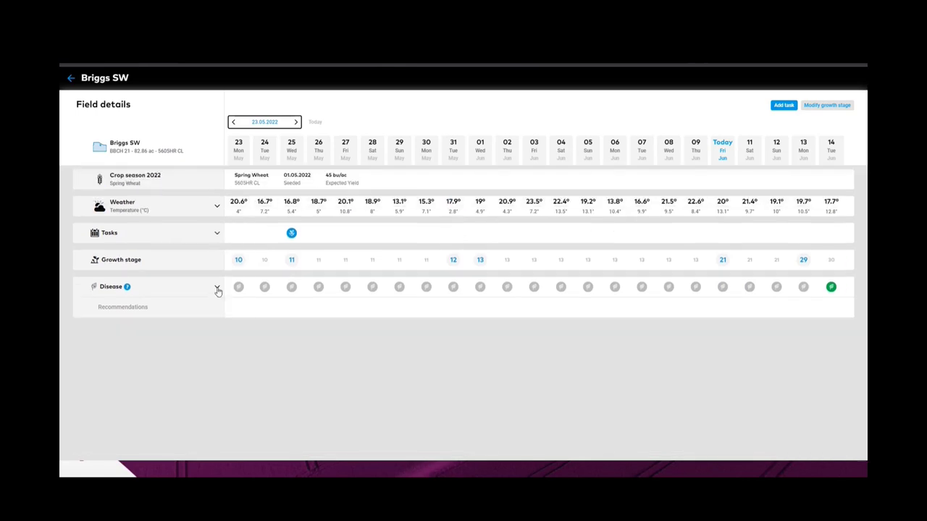
left_click(217, 289)
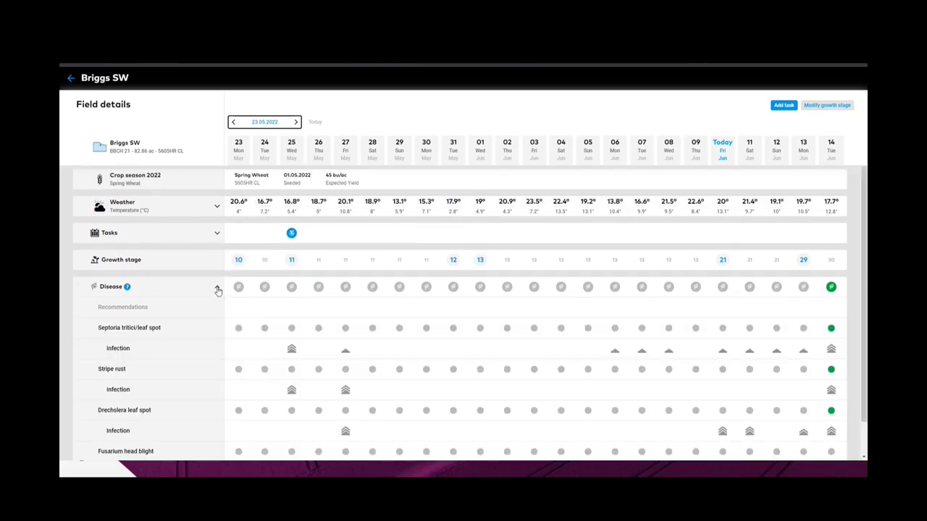
scroll(217, 291, "down", 1)
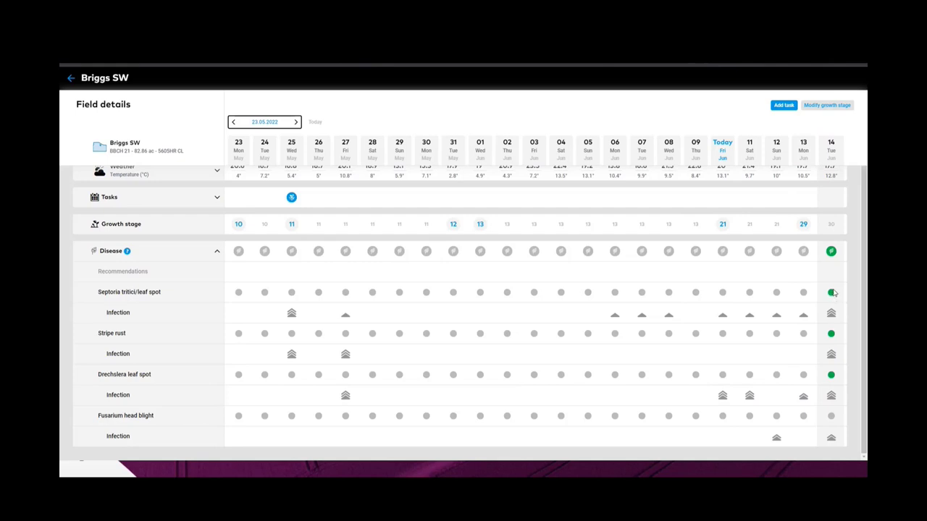
Check the disease legend and view the timeline starting 15.06.2022, returning to the Briggs SW overview.
mouse_move(127, 254)
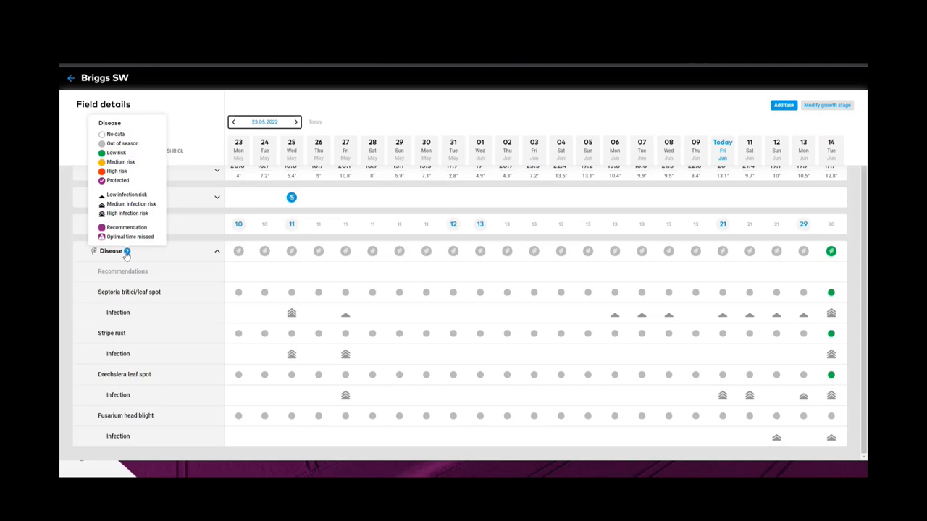
left_click(296, 123)
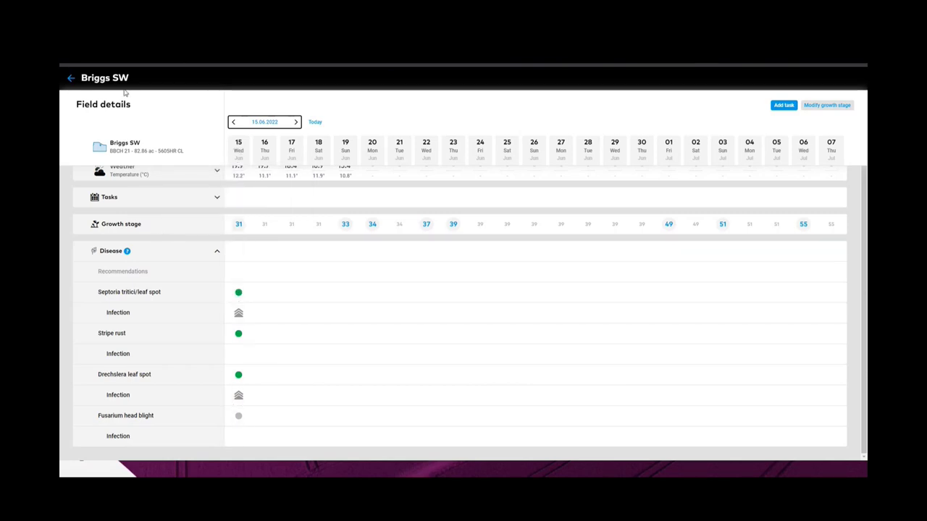
left_click(72, 79)
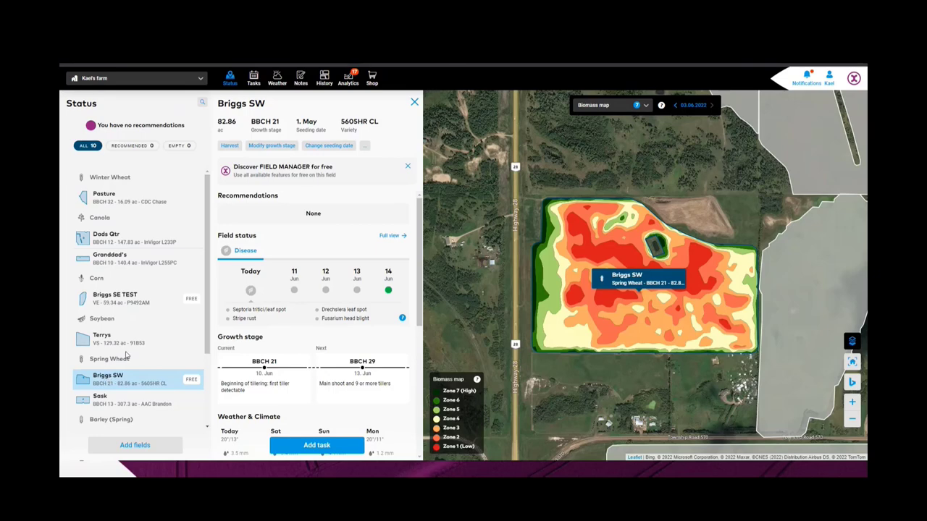
View the disease status of the soybean field and of the Dads Qtr canola field.
scroll(110, 365, "down", 1)
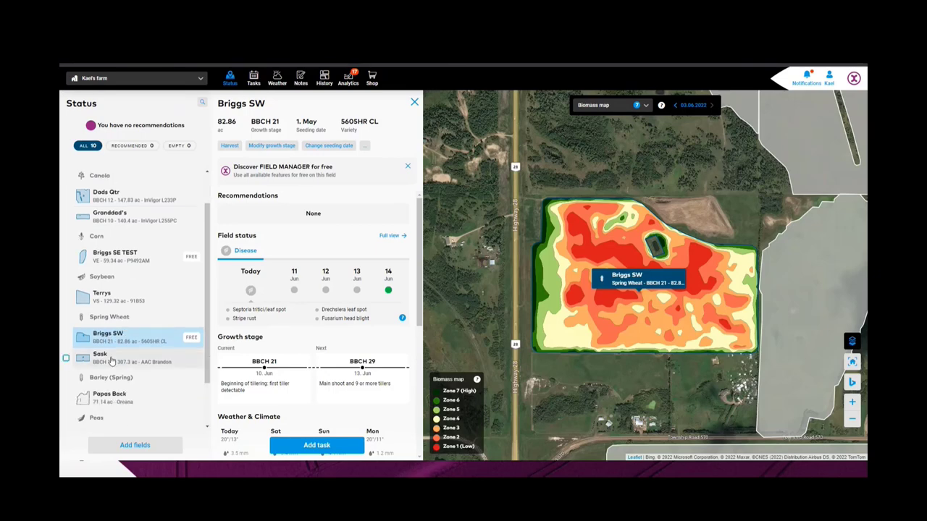
left_click(116, 300)
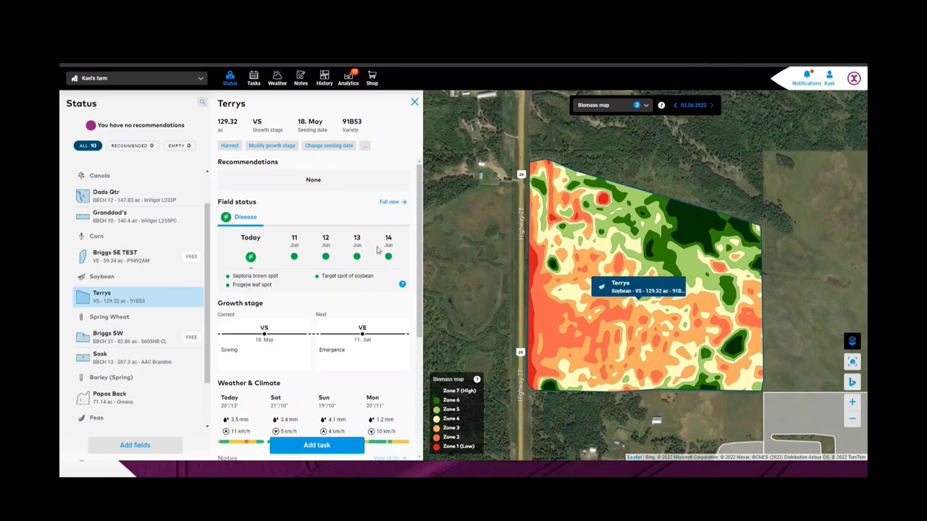
mouse_move(403, 287)
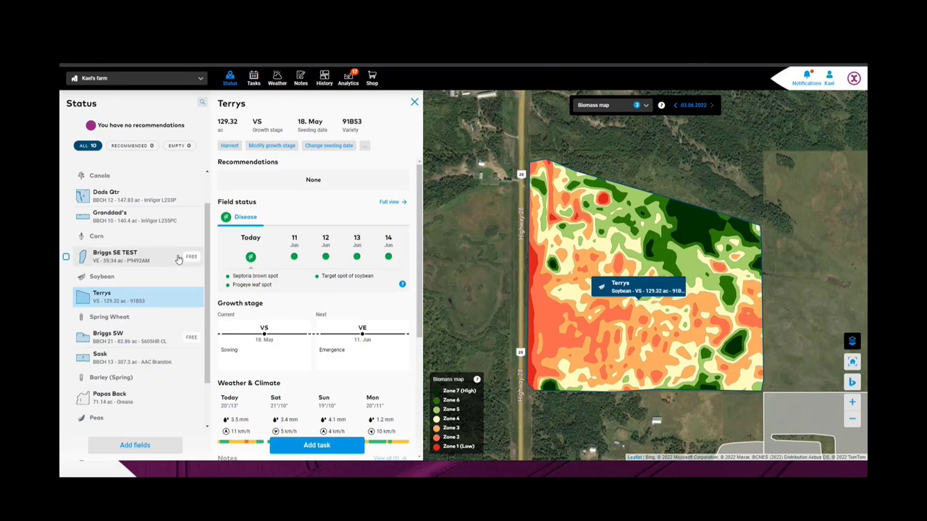
scroll(178, 259, "up", 1)
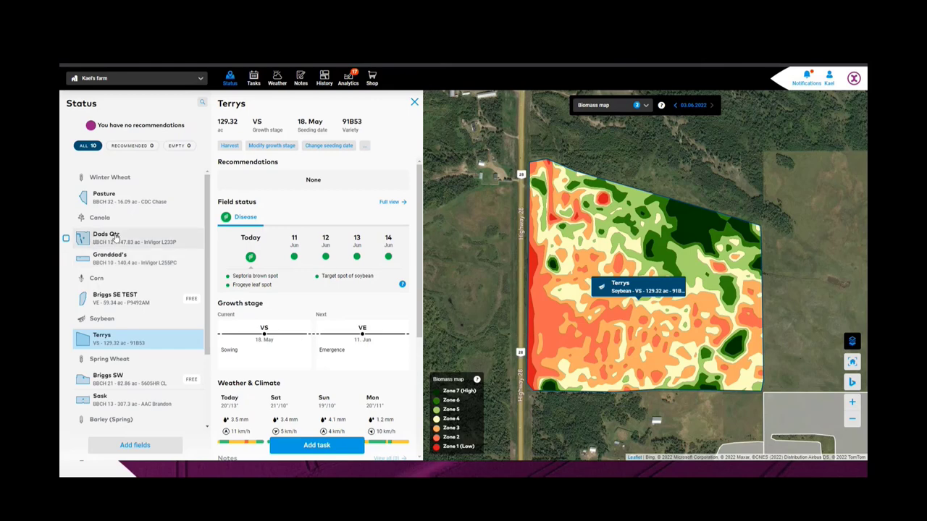
left_click(112, 236)
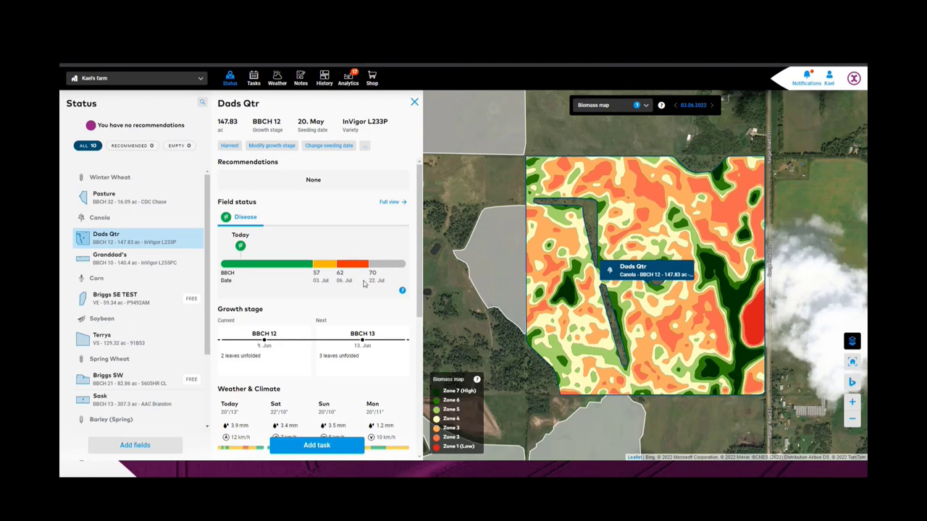
Open the Briggs SE TEST corn field and look through its disease status, growth stage, weather, notes and tasks.
left_click(121, 303)
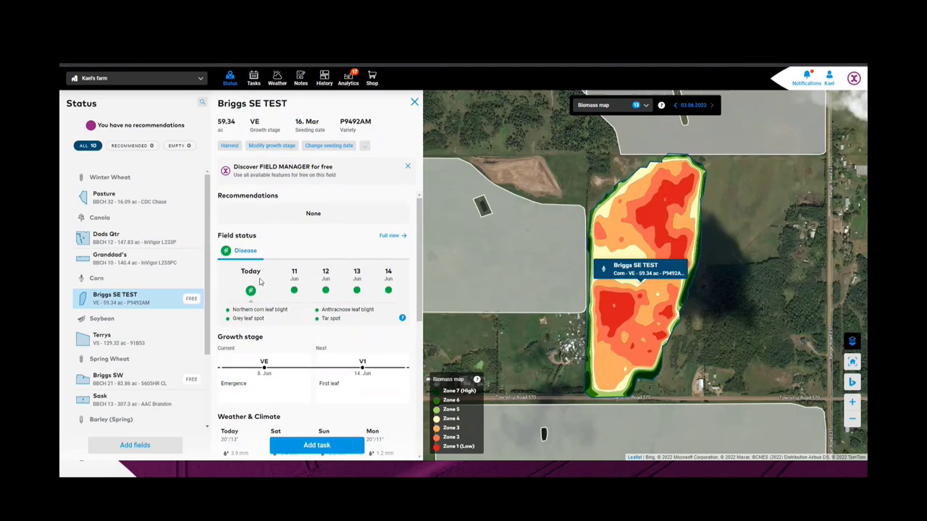
scroll(259, 283, "down", 1)
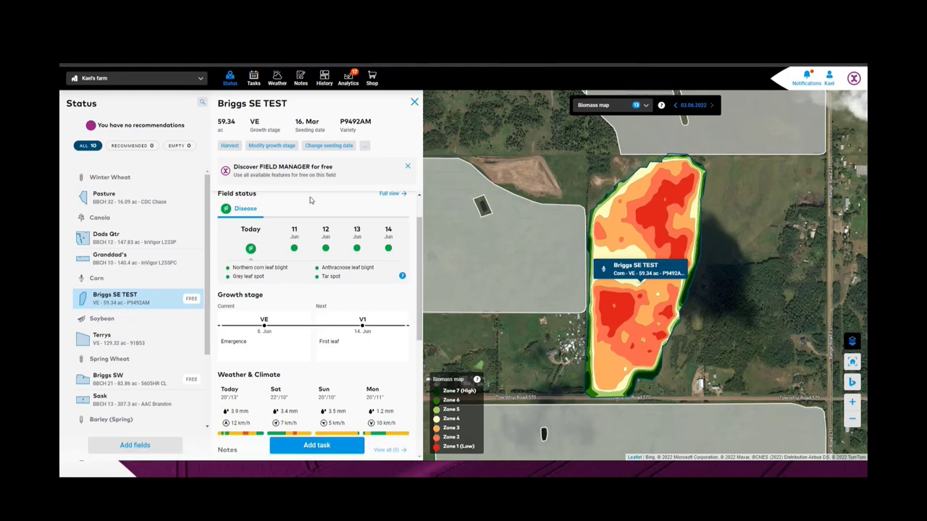
scroll(310, 200, "down", 2)
scroll(263, 295, "up", 3)
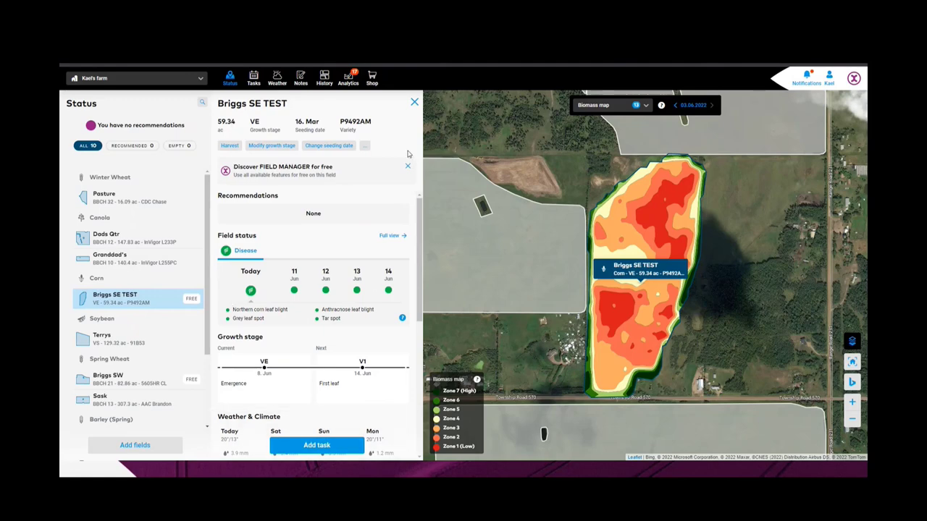
scroll(253, 212, "down", 1)
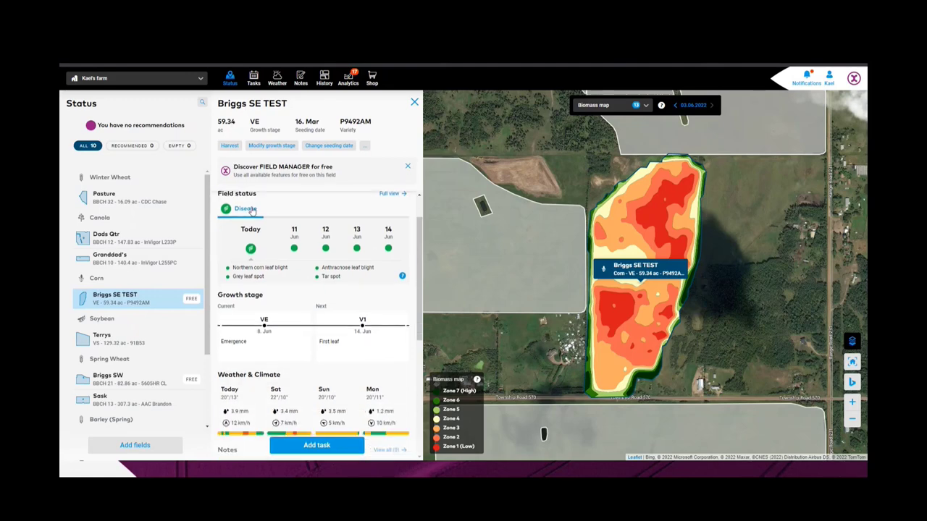
scroll(229, 267, "down", 2)
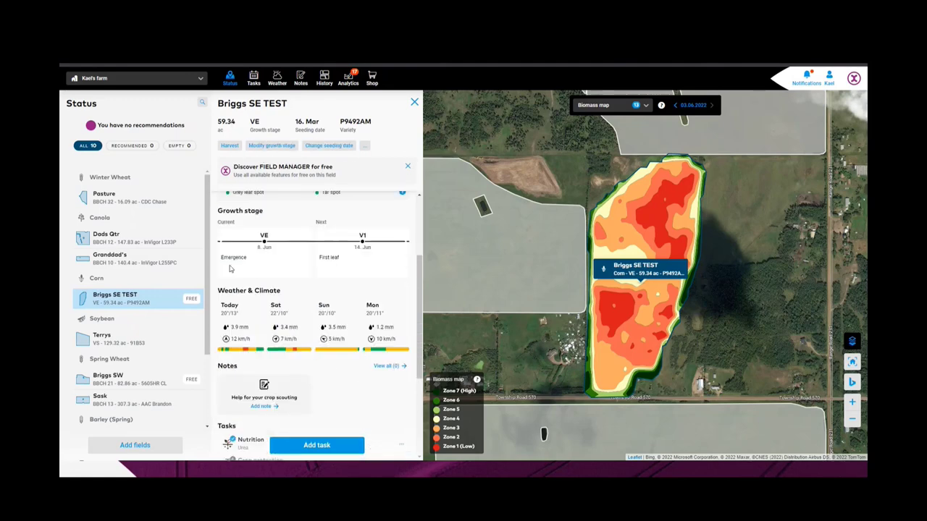
scroll(230, 269, "down", 1)
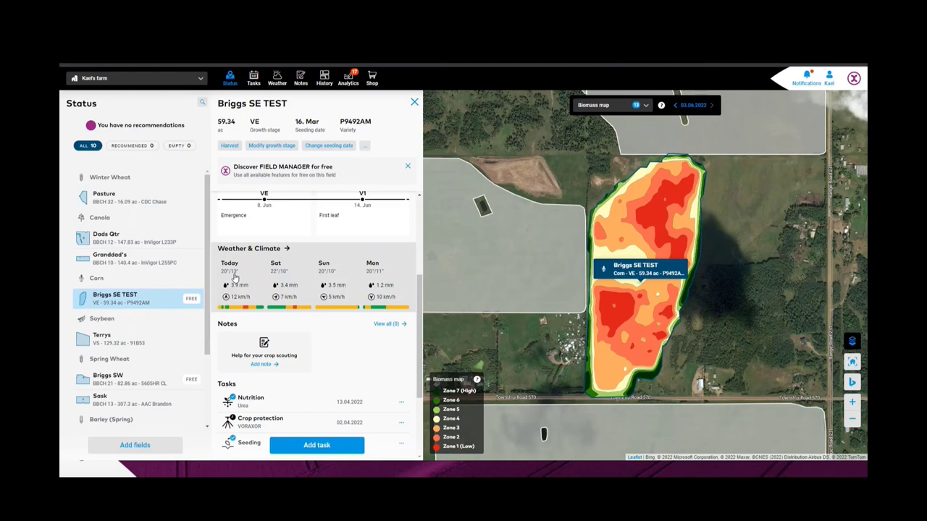
mouse_move(229, 310)
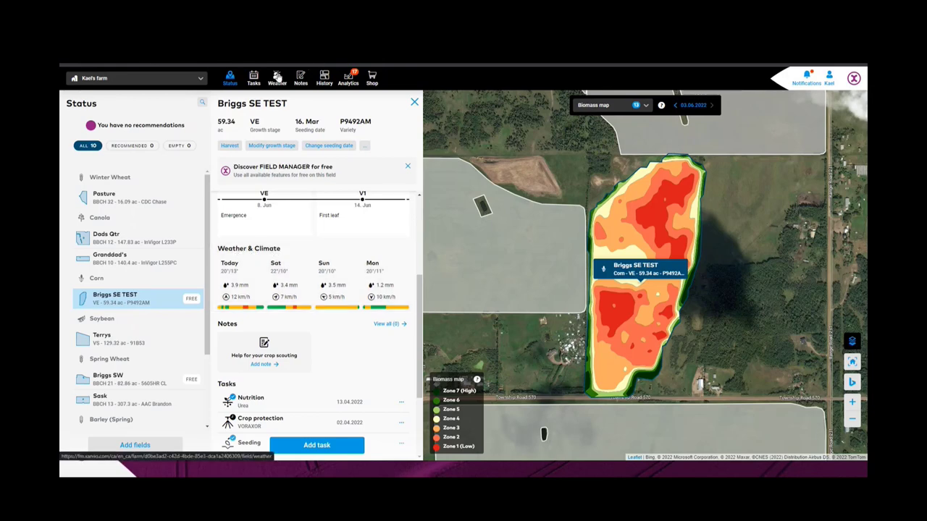
Open the farm weather and look through the 10 day spray forecast and the historical temperature and precipitation.
left_click(287, 249)
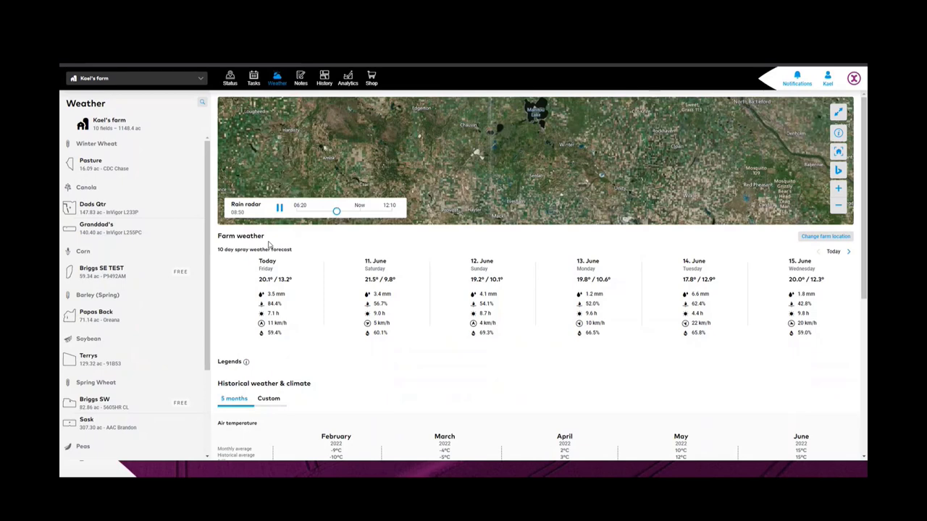
scroll(408, 291, "down", 3)
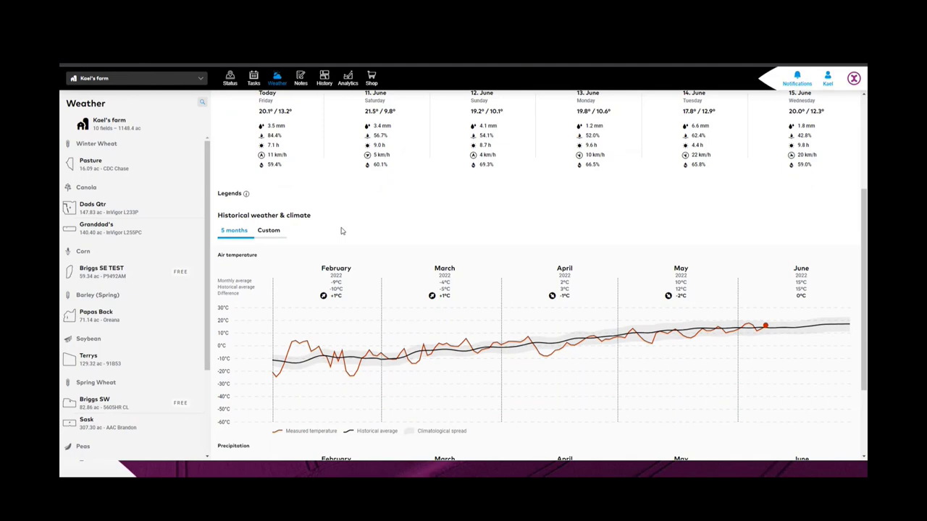
scroll(368, 232, "down", 2)
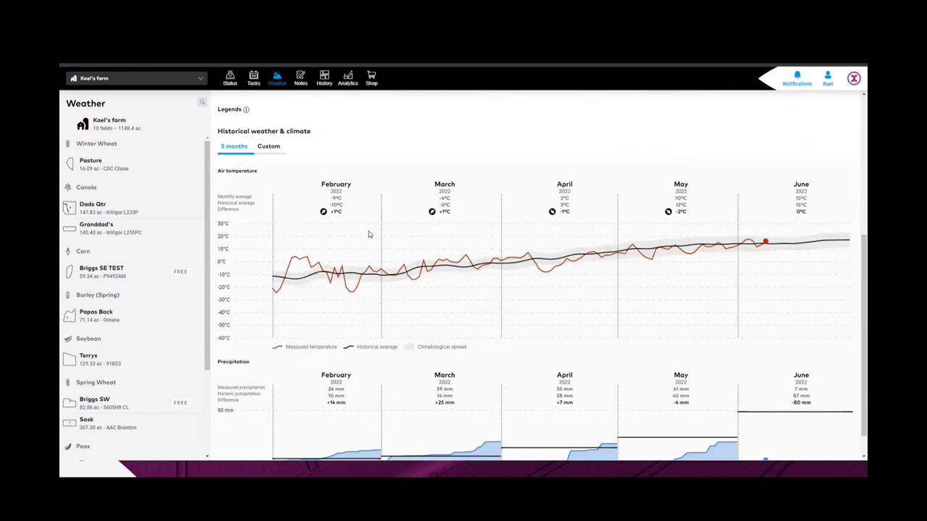
scroll(369, 234, "up", 4)
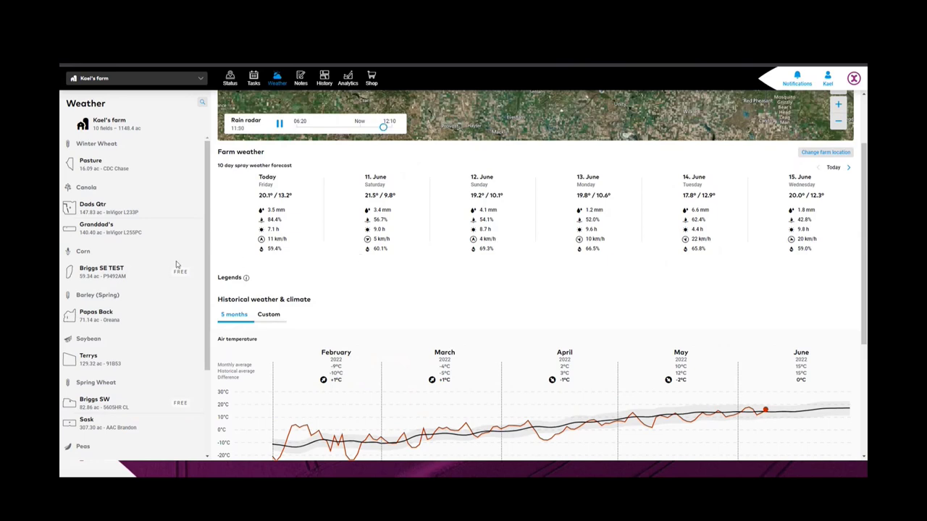
View the field weather of Dads Qtr, from the hourly spray weather to the historical precipitation.
left_click(100, 210)
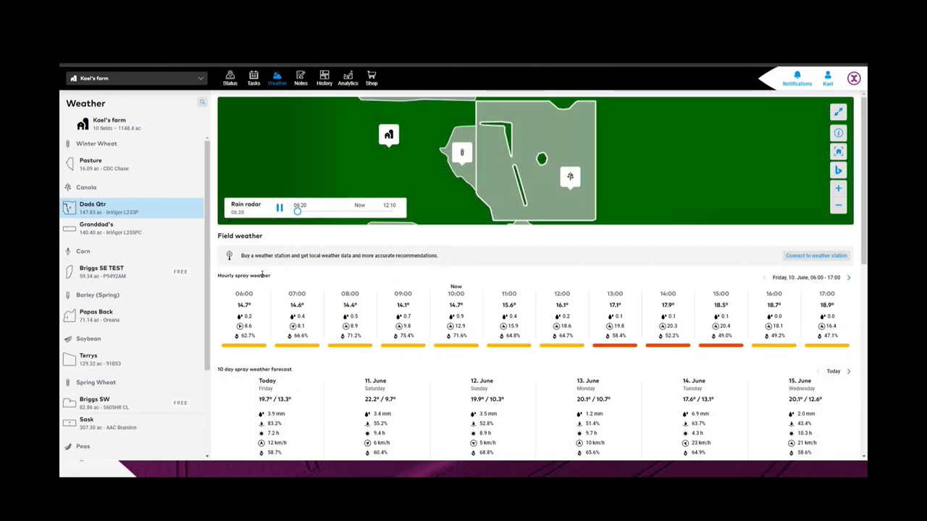
scroll(281, 278, "down", 1)
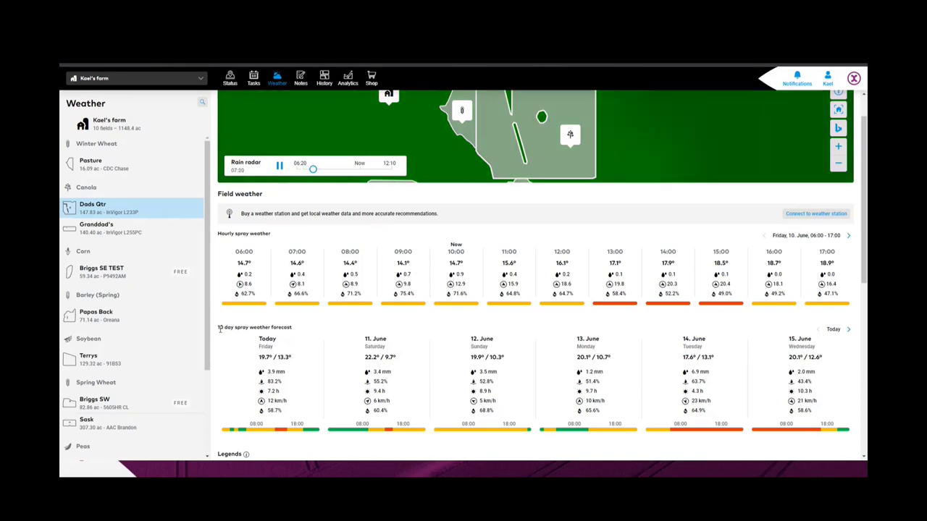
scroll(331, 329, "down", 3)
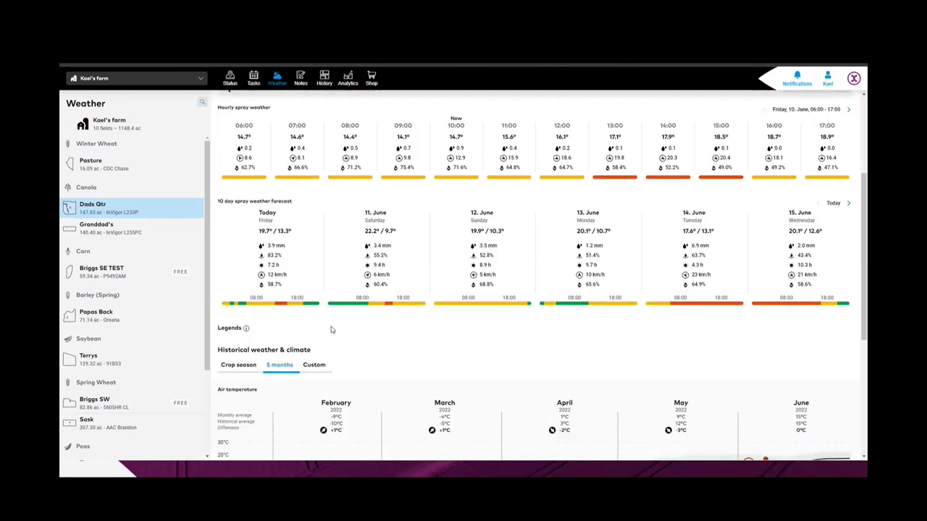
scroll(331, 329, "down", 2)
scroll(298, 296, "down", 2)
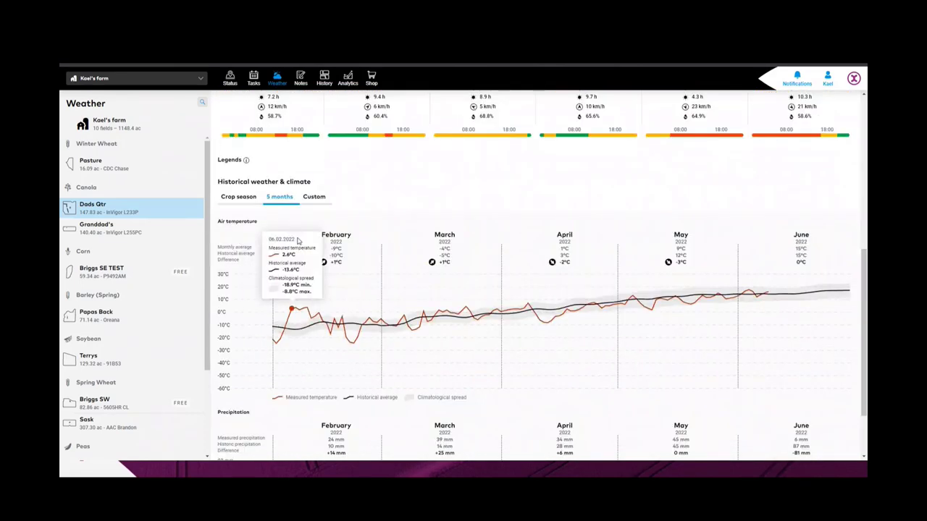
scroll(298, 240, "down", 2)
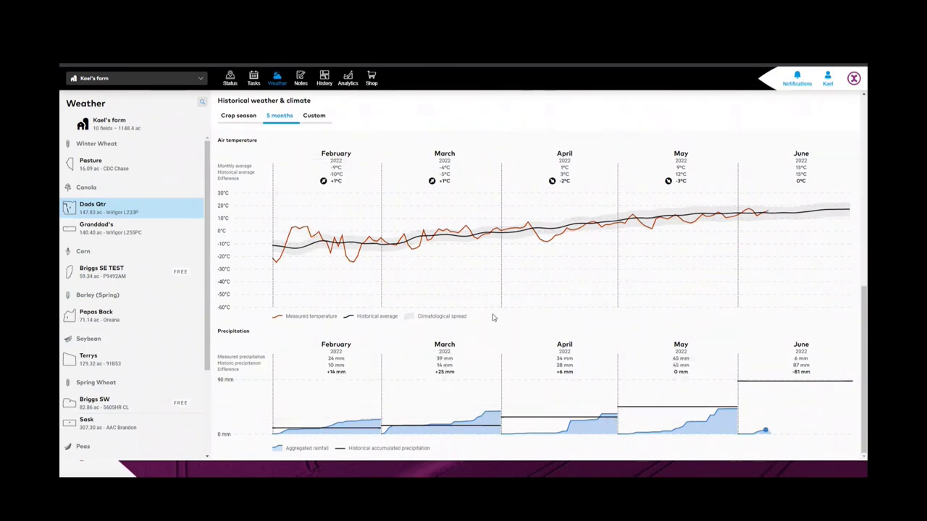
scroll(435, 297, "up", 7)
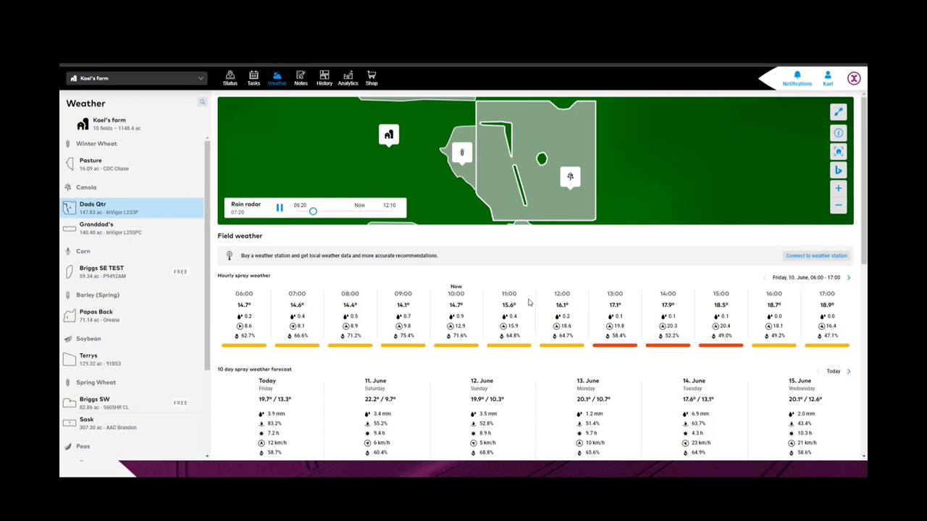
Examine the hourly spray conditions of Dads Qtr and the spray windows forecast for 16 to 19 June.
mouse_move(447, 349)
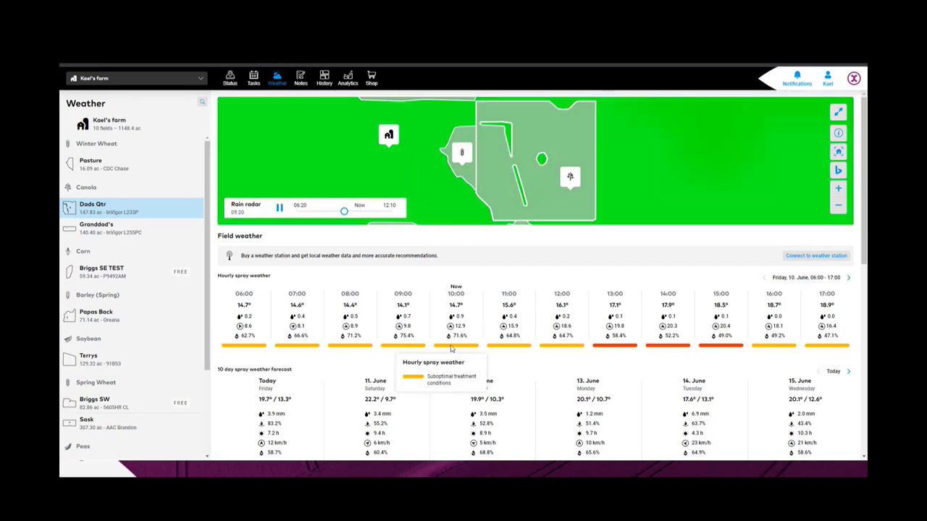
mouse_move(609, 350)
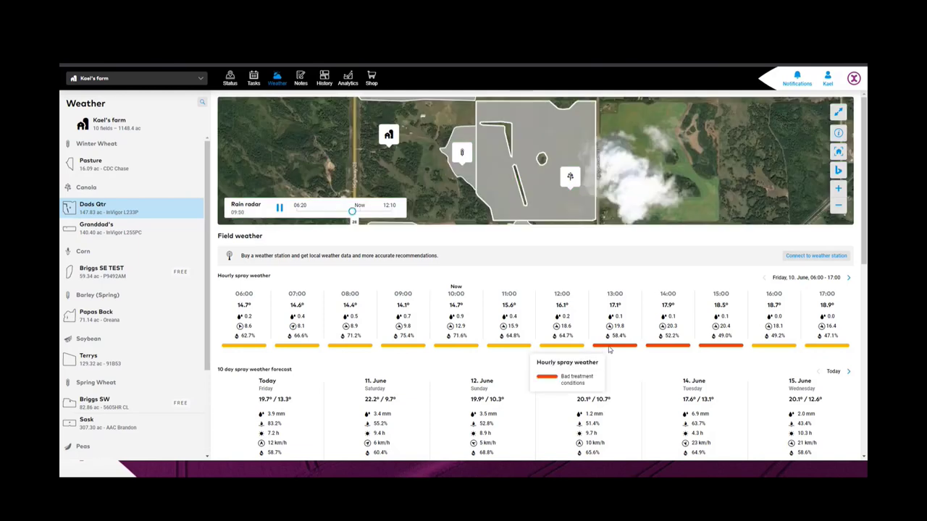
scroll(736, 352, "down", 2)
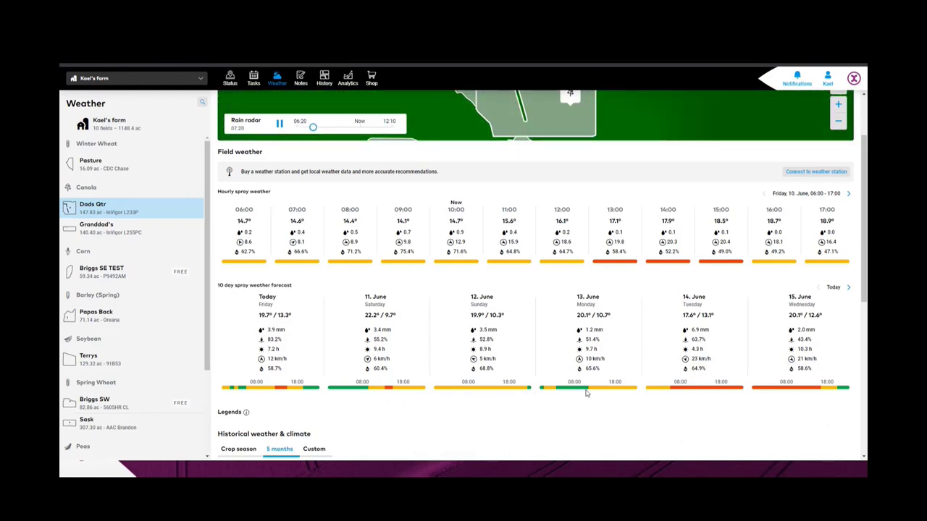
left_click(850, 288)
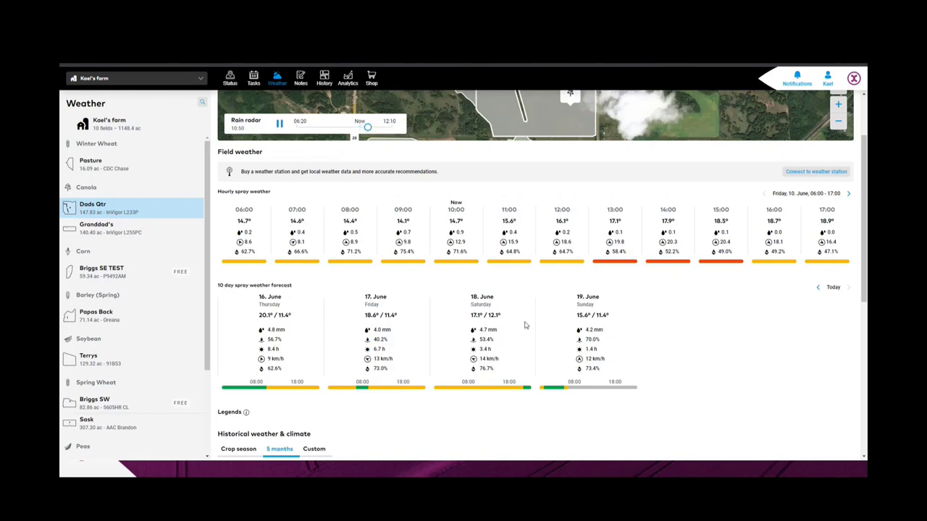
mouse_move(446, 391)
mouse_move(364, 395)
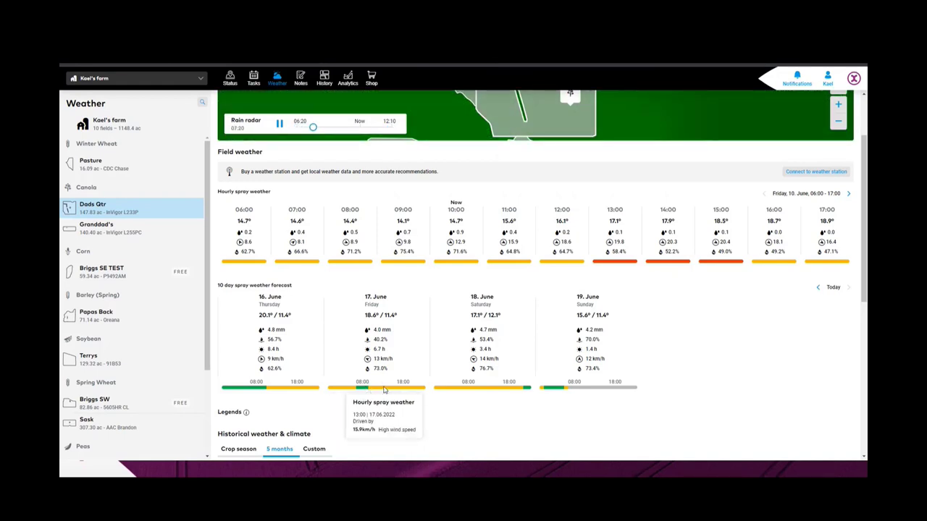
Examine the 5 months air temperature and precipitation history of Dads Qtr.
scroll(388, 309, "down", 2)
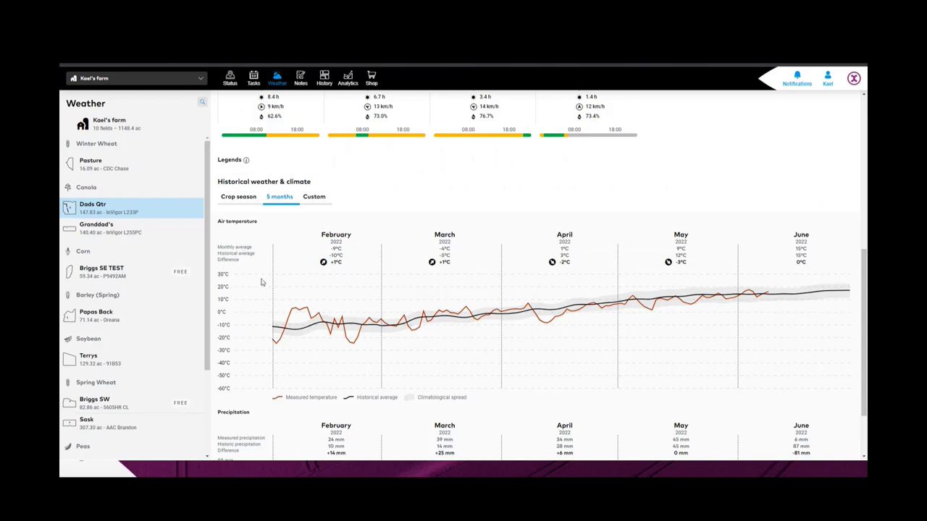
scroll(248, 286, "down", 1)
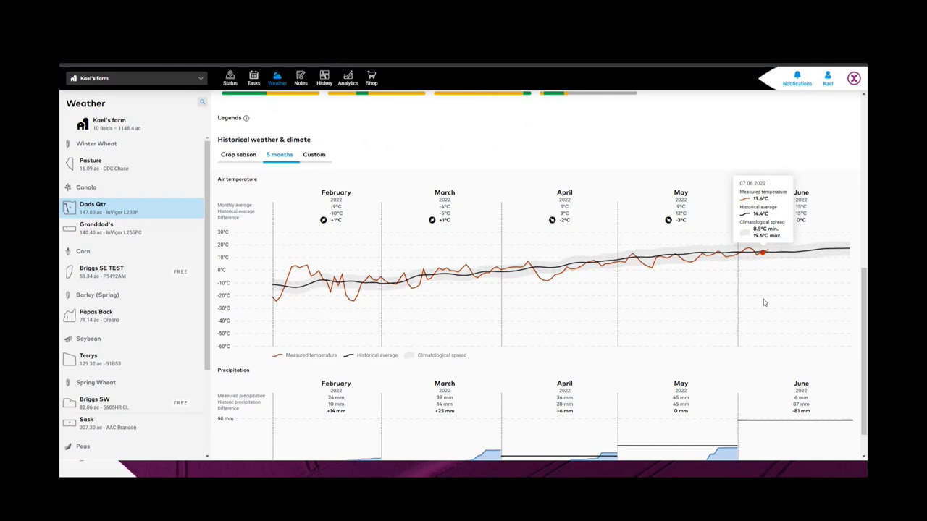
scroll(724, 309, "down", 1)
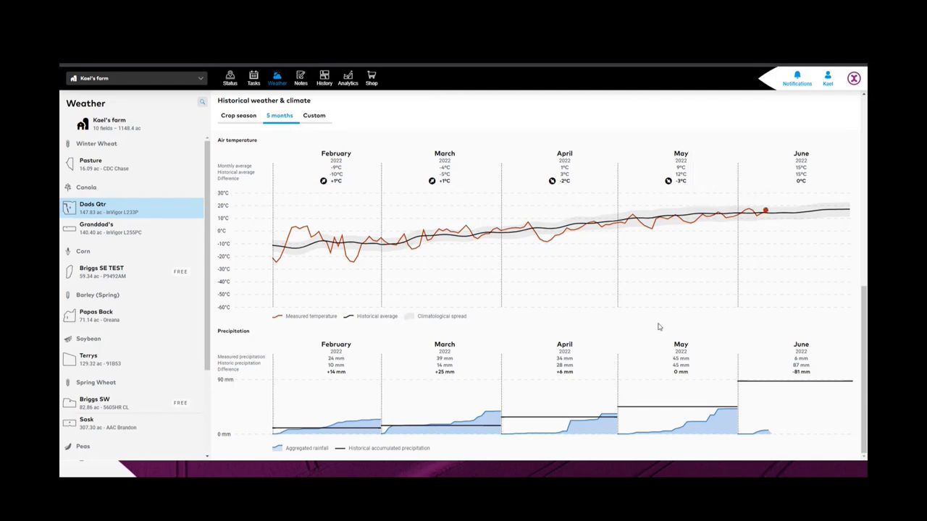
Switch the historical weather of Dads Qtr to the custom range and examine its temperature and precipitation charts.
left_click(314, 117)
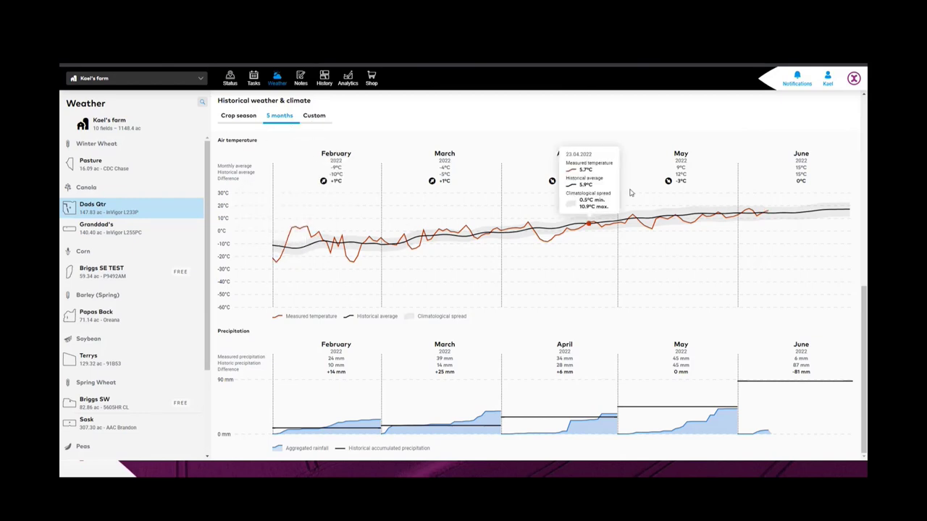
left_click(321, 120)
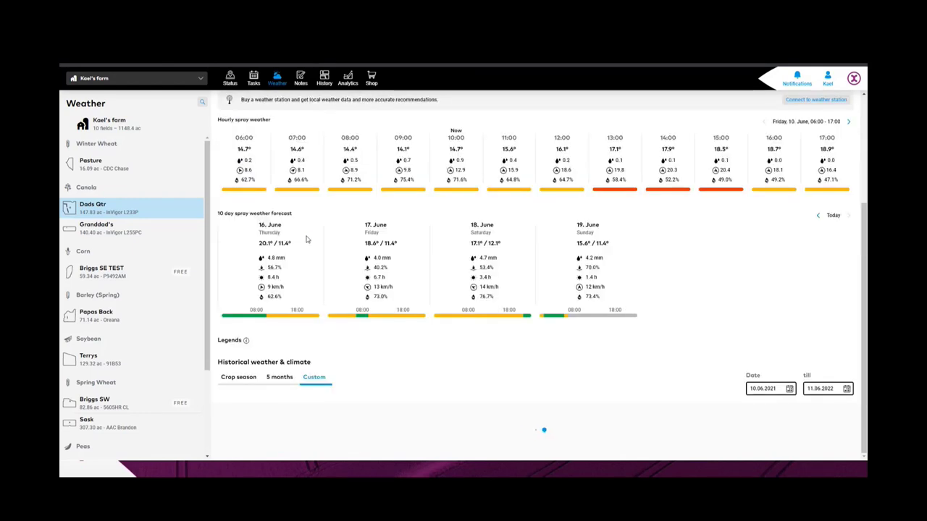
scroll(717, 300, "down", 4)
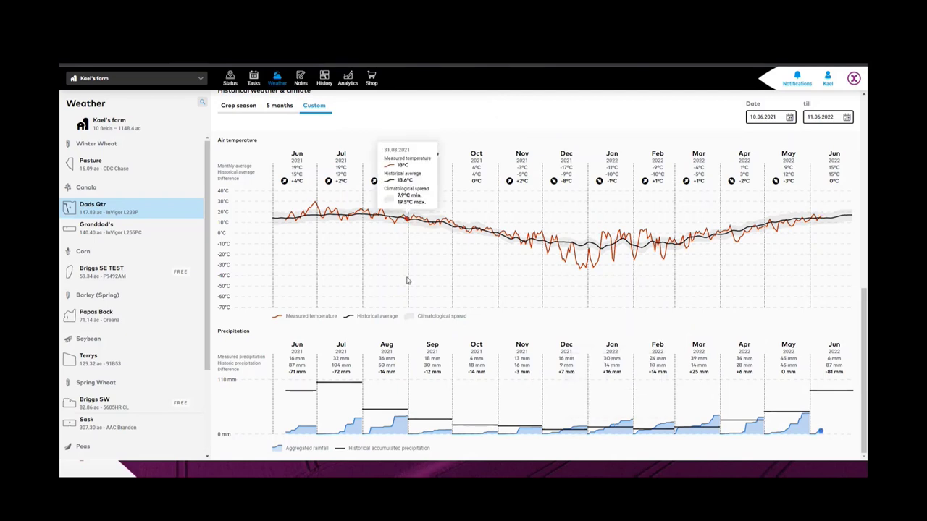
scroll(398, 269, "up", 1)
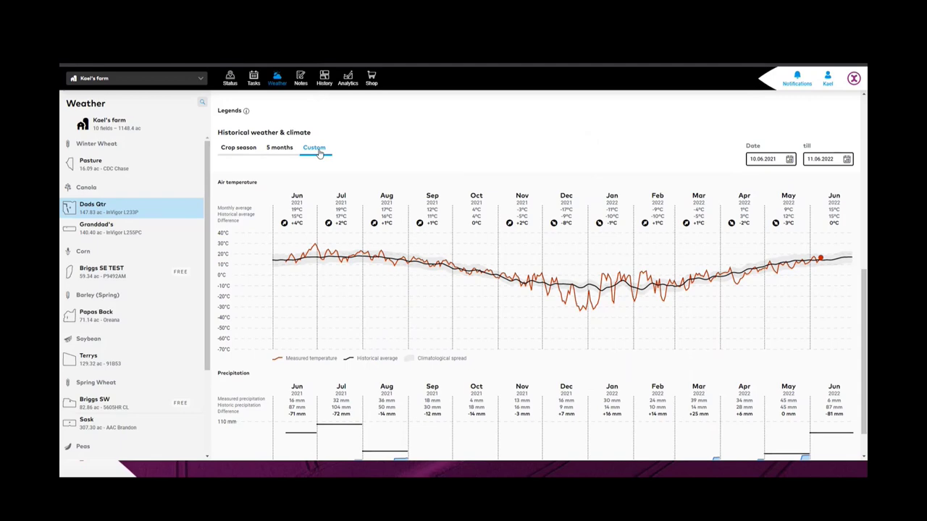
scroll(459, 306, "up", 3)
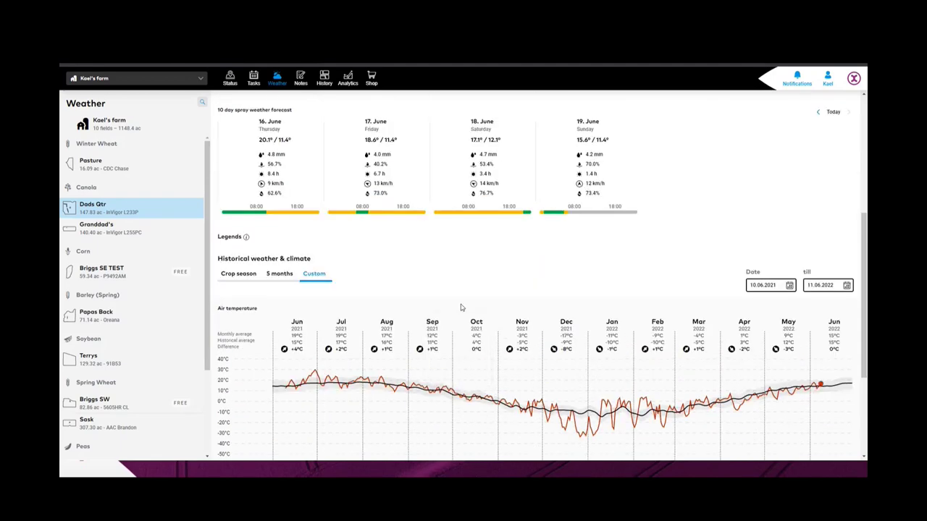
scroll(460, 292, "up", 1)
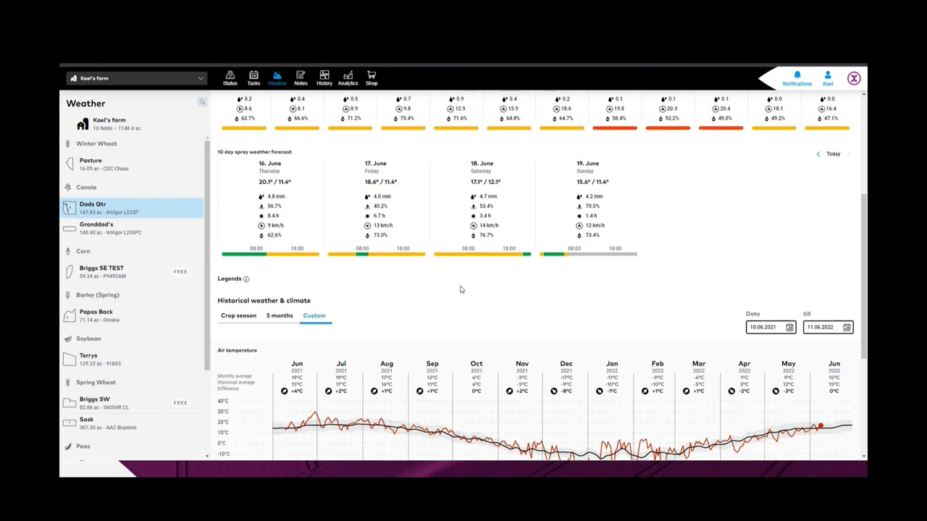
Return to the hourly spray weather of Dads Qtr and open the option to connect a weather station.
scroll(462, 292, "up", 5)
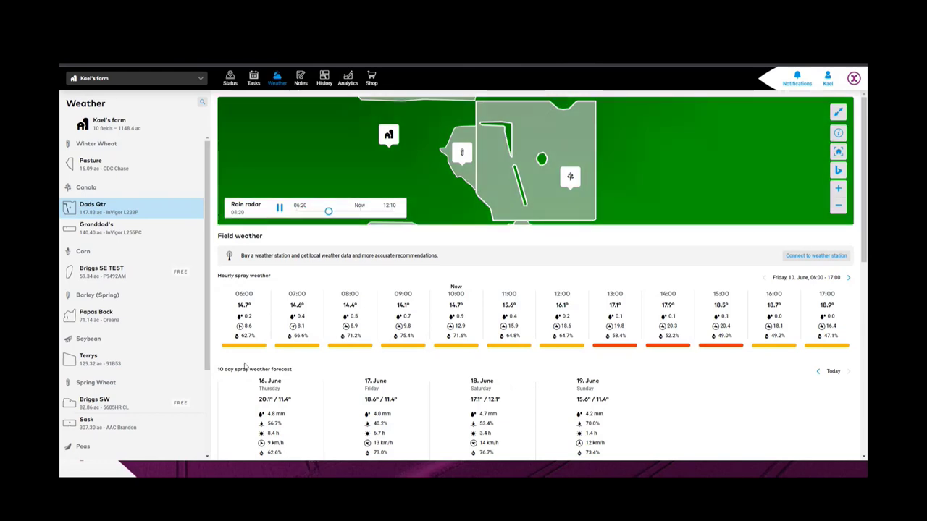
mouse_move(347, 348)
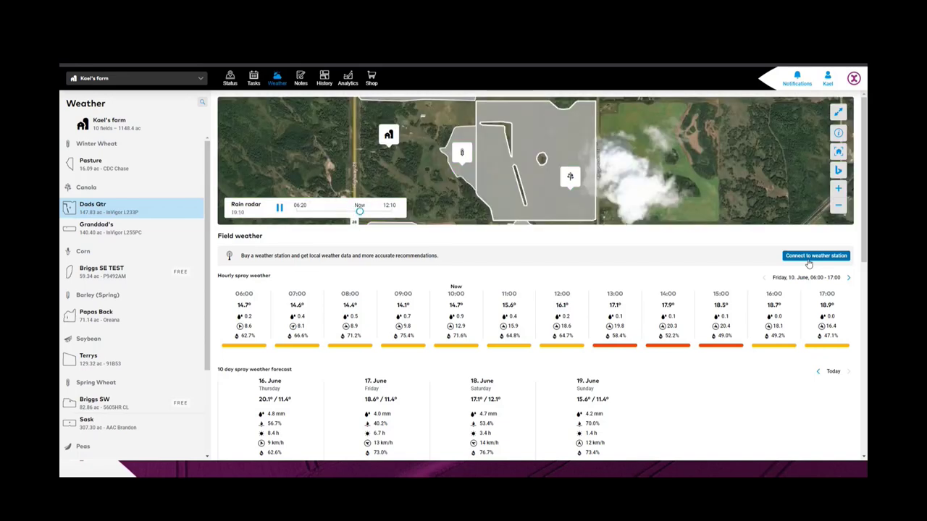
left_click(808, 261)
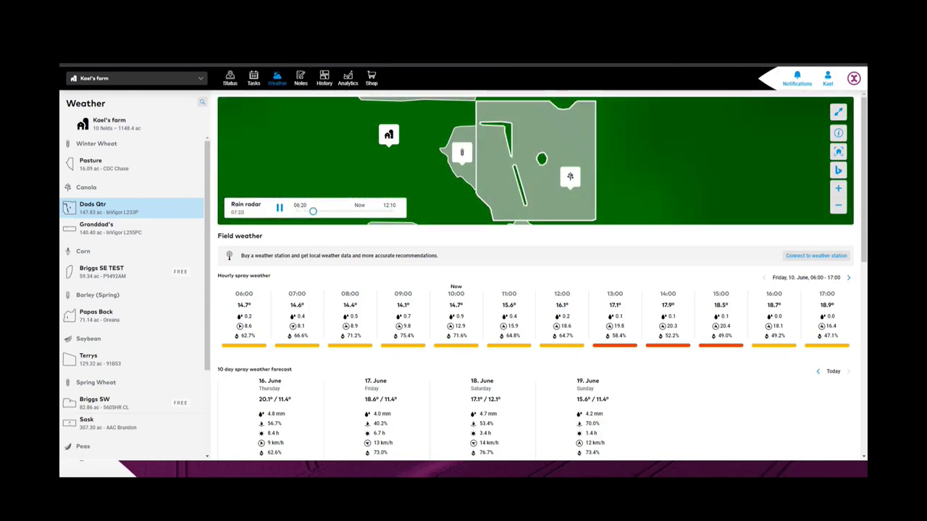
Go back to the field status of Dads Qtr and start a new crop protection task.
left_click(231, 81)
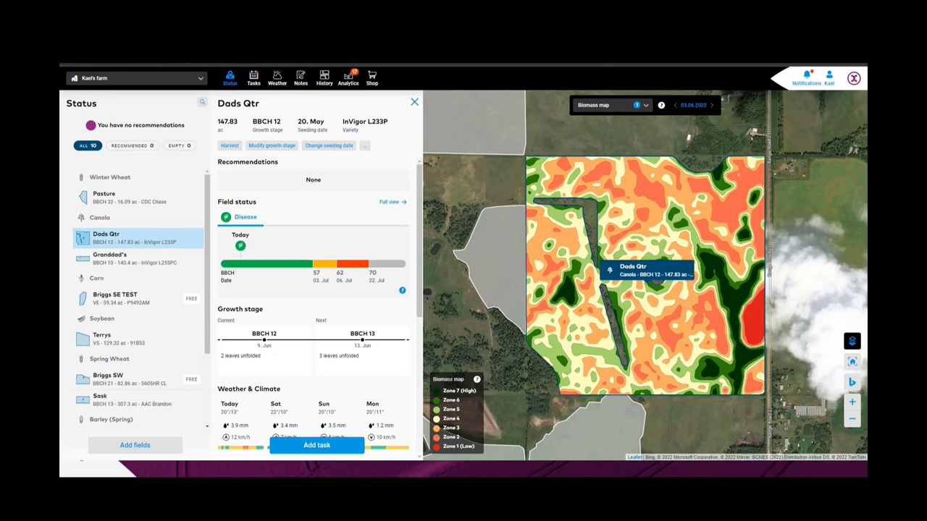
left_click(320, 446)
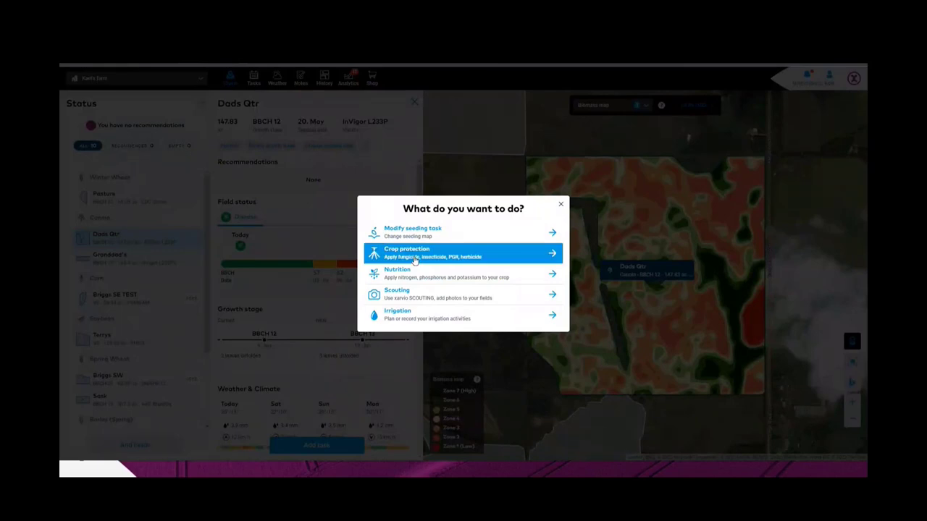
left_click(437, 256)
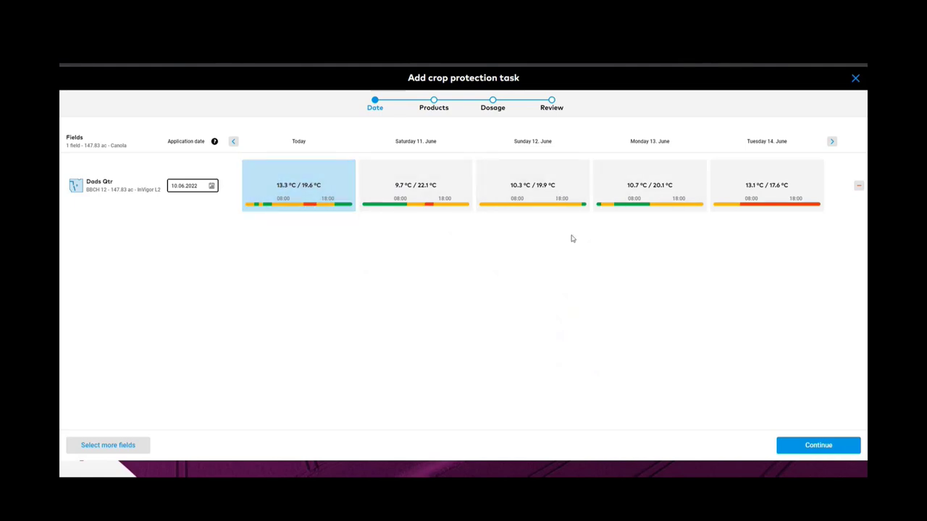
Compare the spray forecasts of the coming days and set the task's application date to 16.06.2022.
left_click(685, 199)
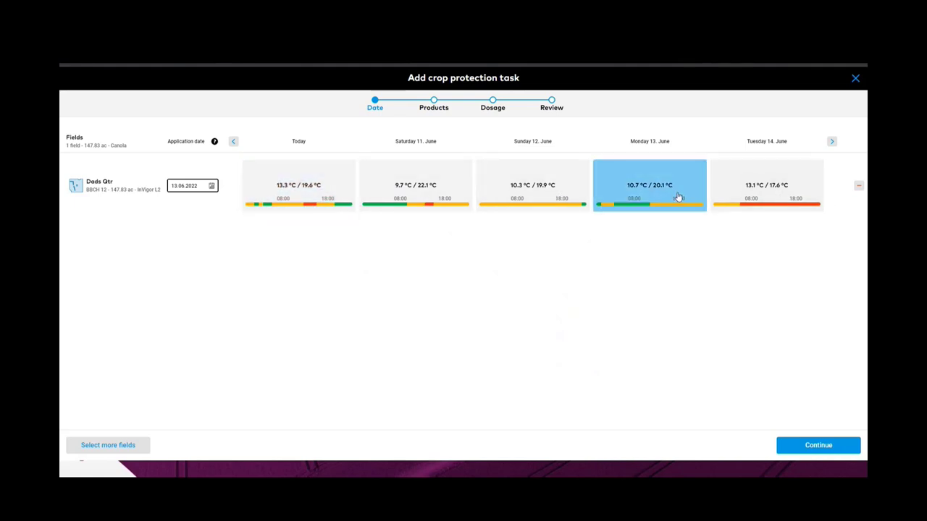
left_click(832, 143)
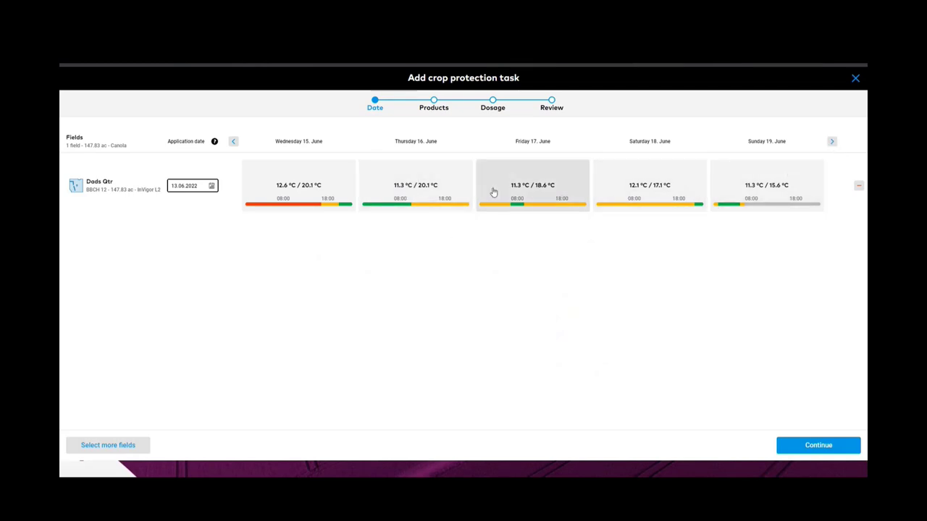
left_click(831, 143)
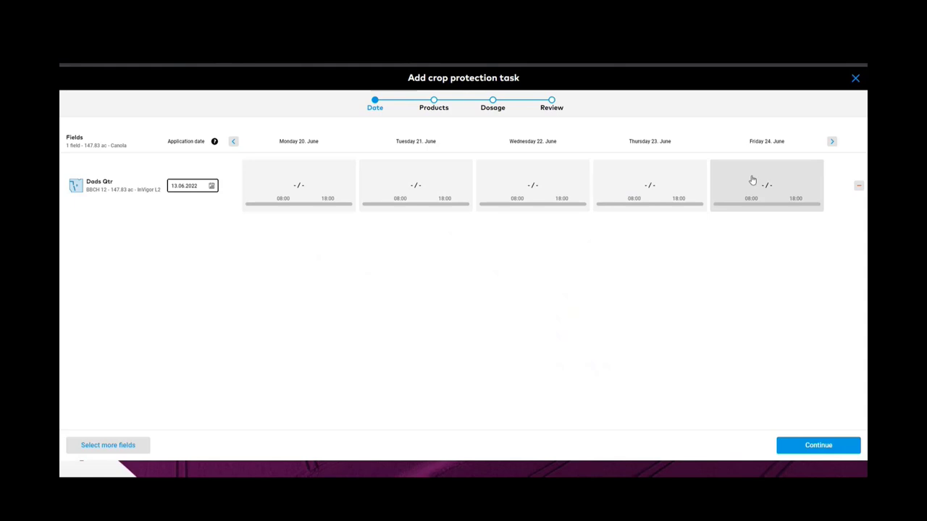
left_click(233, 141)
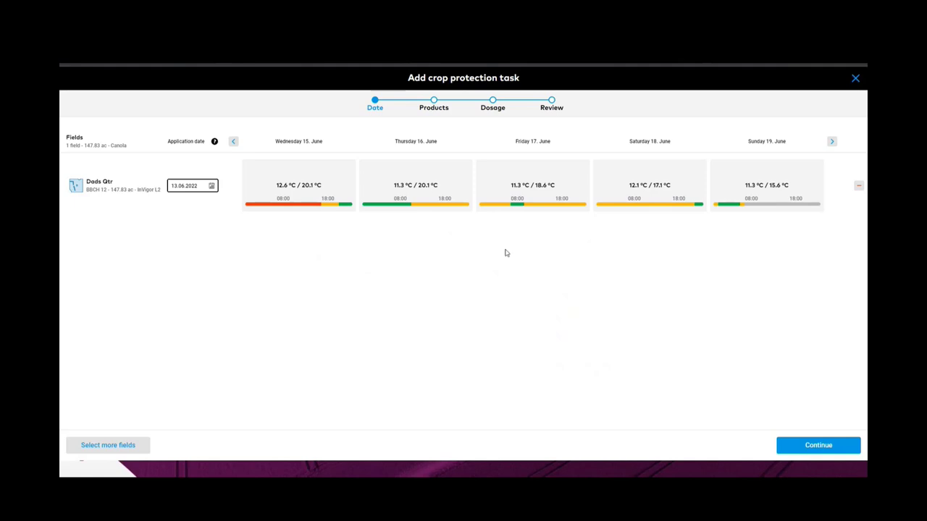
left_click(434, 181)
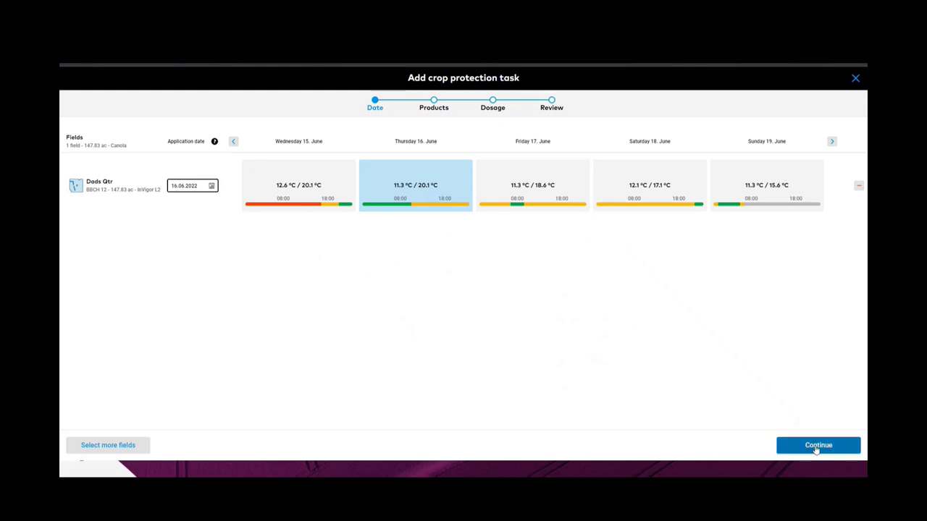
Check the calendar for the application date, keep 16.06.2022 and continue to the product selection.
left_click(212, 186)
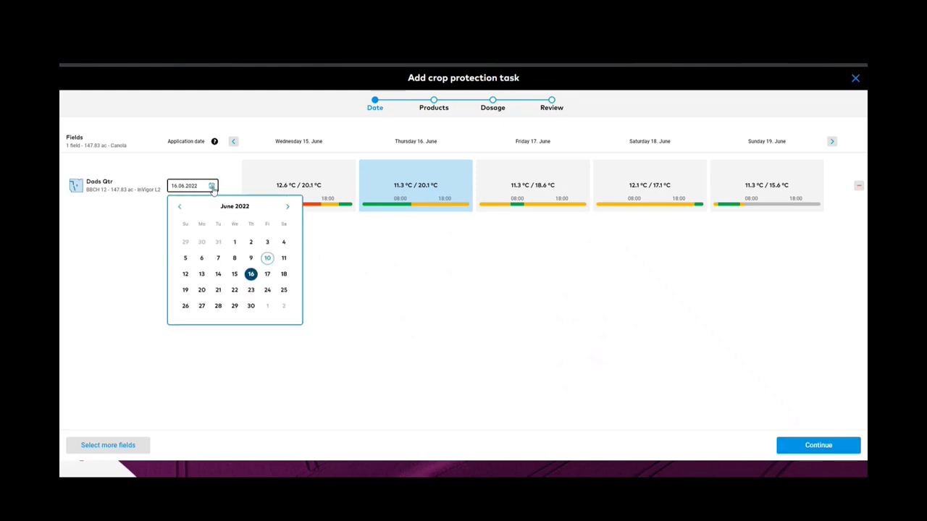
left_click(513, 296)
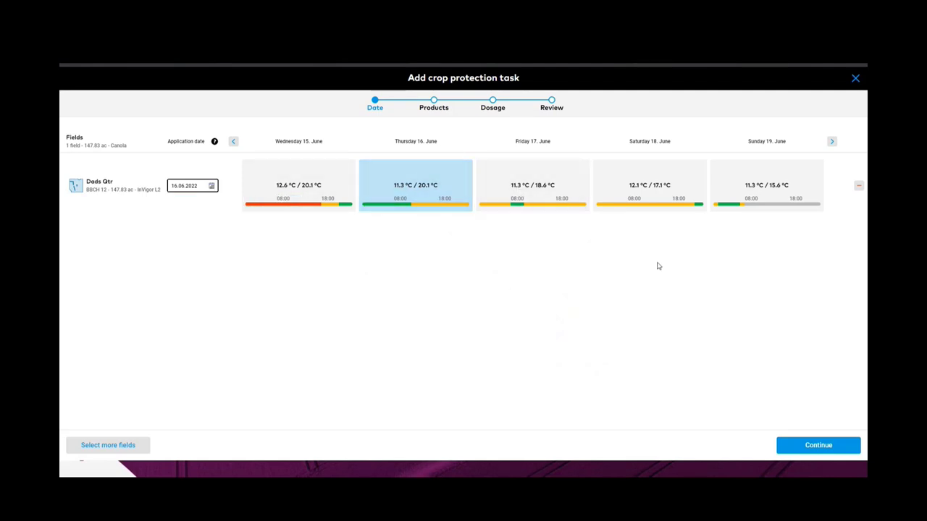
left_click(815, 447)
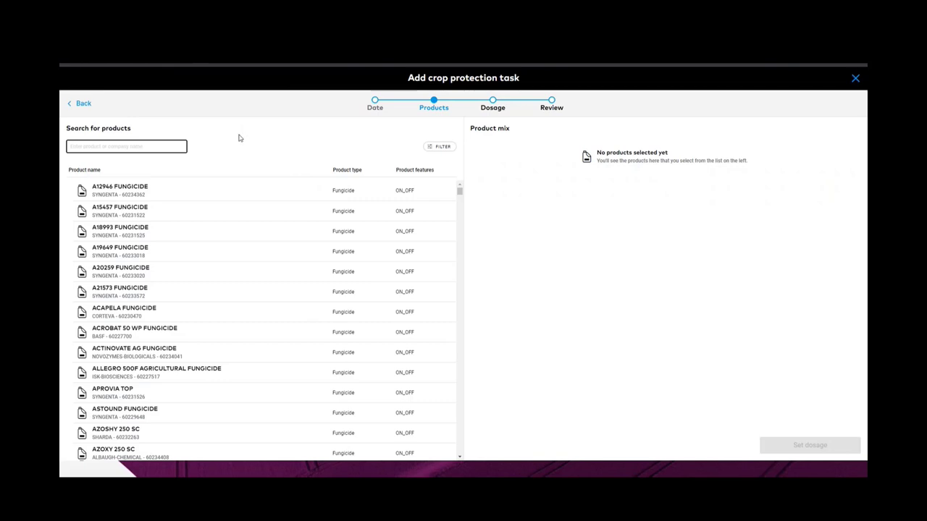
Filter the product list to fungicides with the ON/OFF feature and browse the filtered products.
left_click(431, 148)
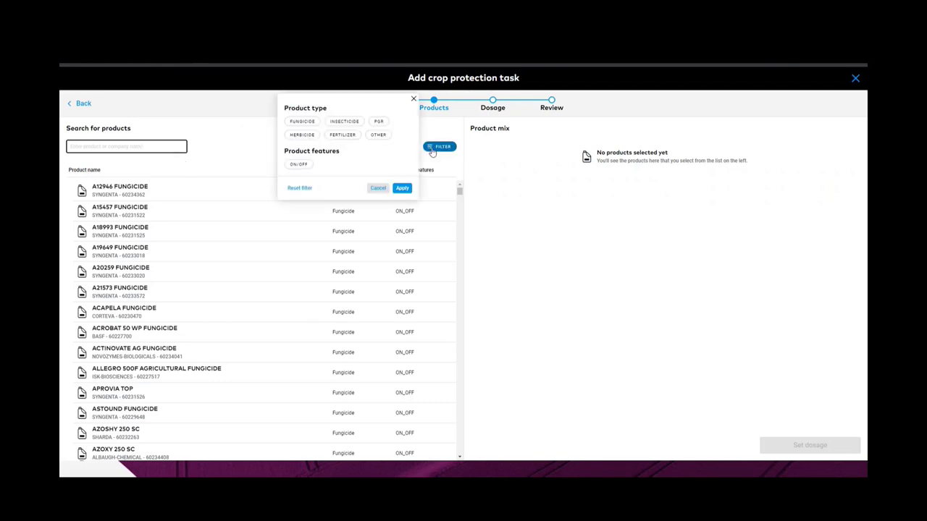
left_click(302, 122)
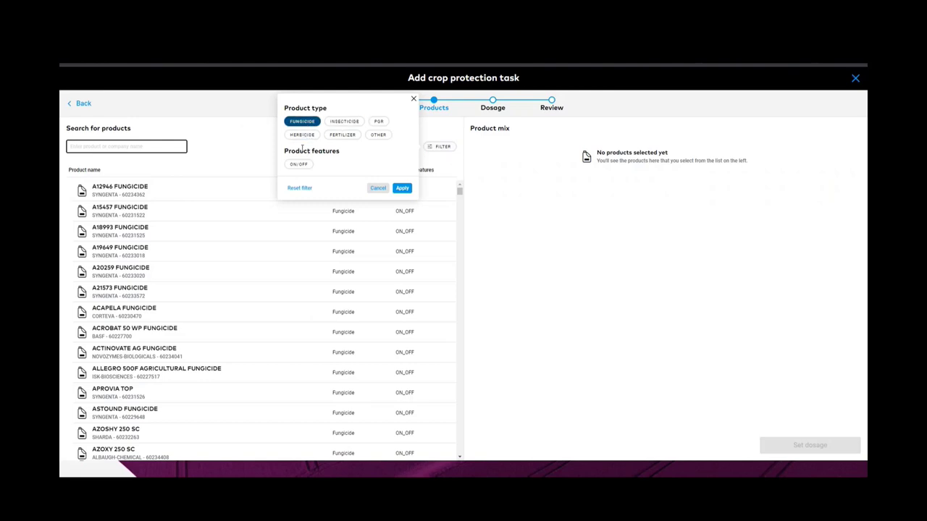
left_click(299, 164)
left_click(402, 189)
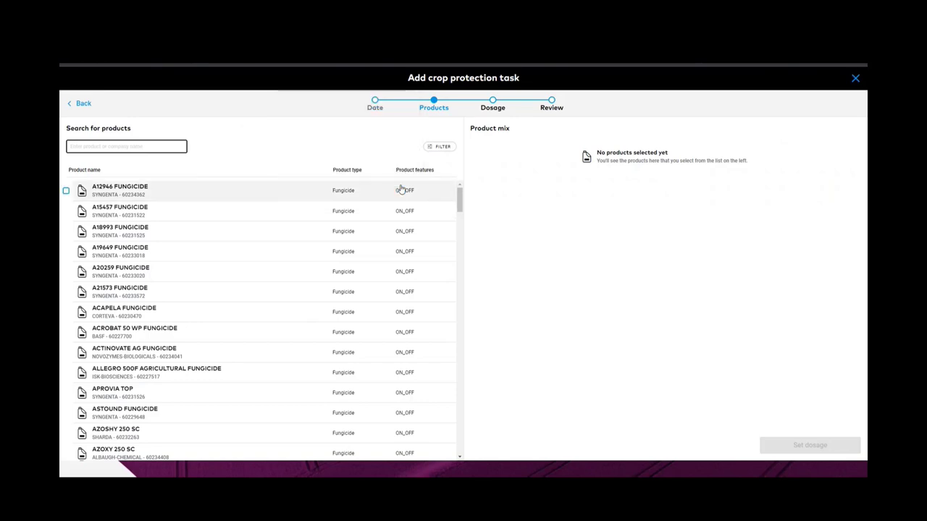
left_click_drag(459, 201, 471, 463)
scroll(406, 379, "up", 15)
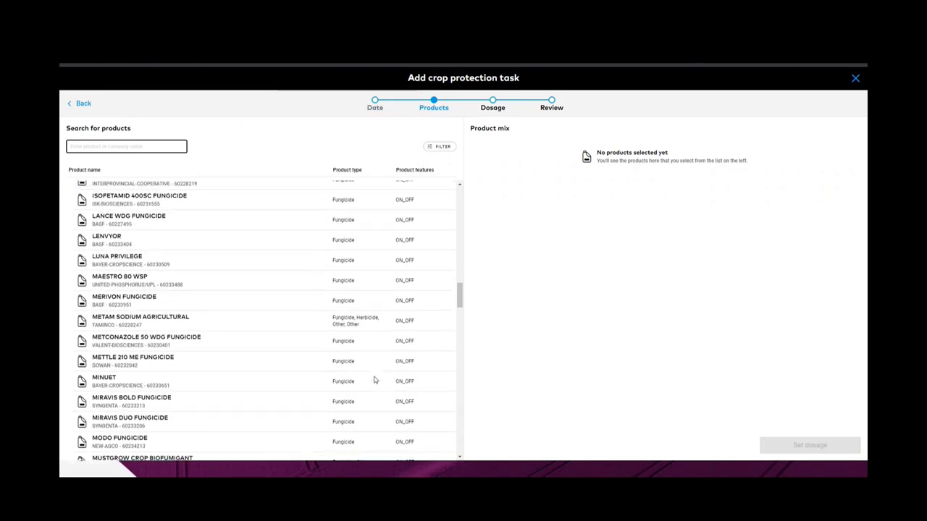
scroll(374, 379, "up", 20)
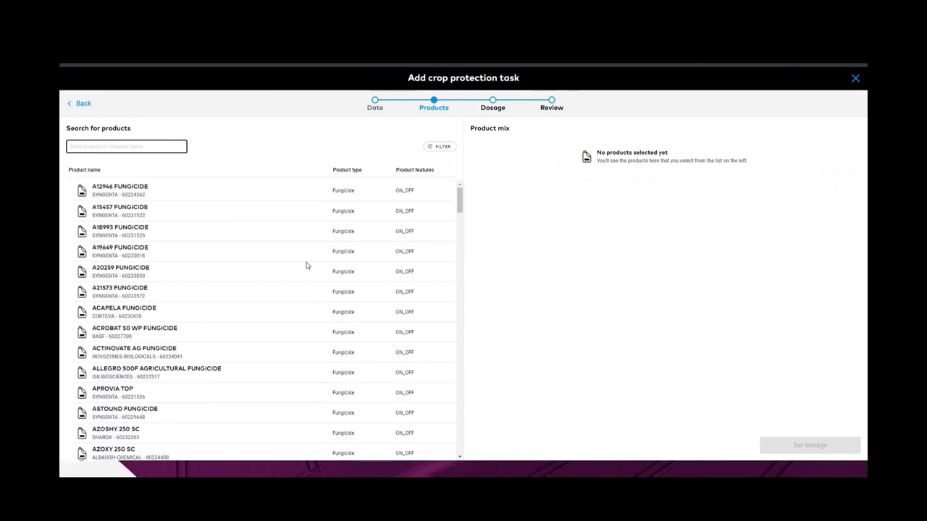
Search for "cotegra", add Cotegra Fungicide to the product mix and proceed to its dosage settings.
type("cotegra")
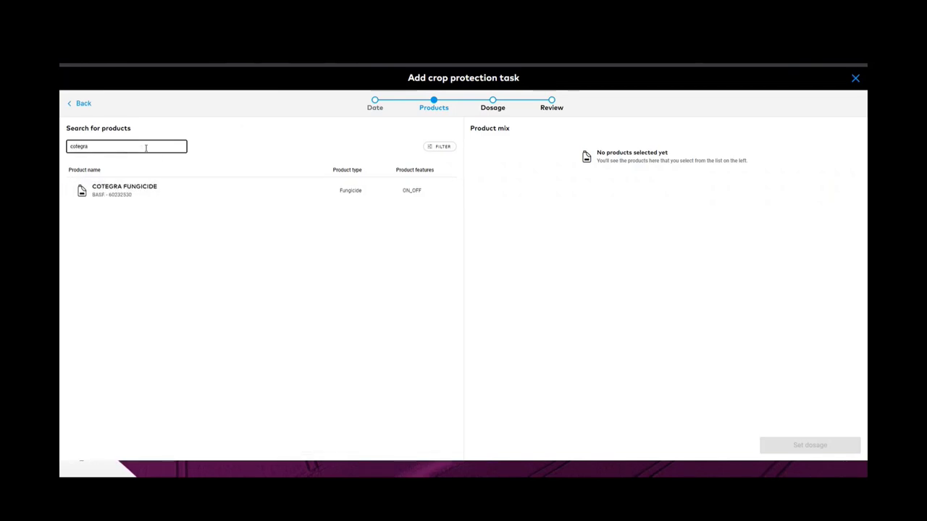
left_click(95, 194)
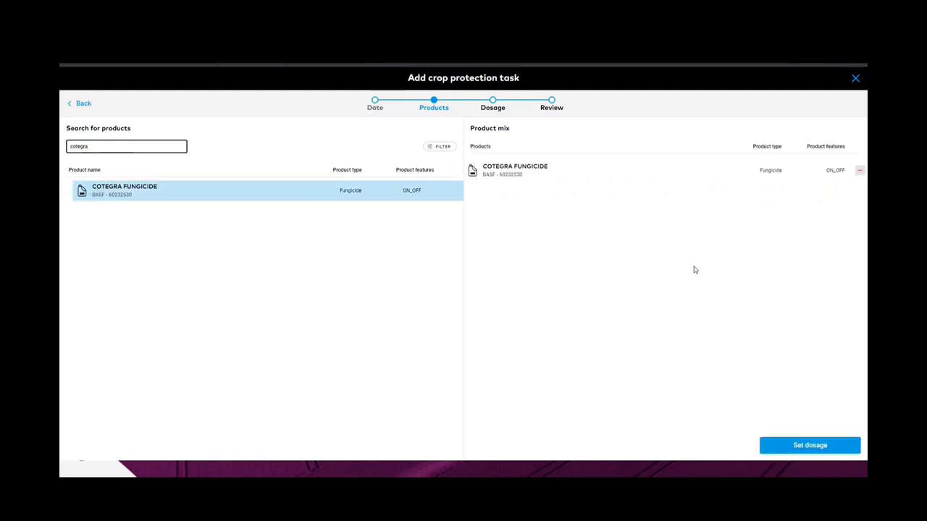
left_click(784, 451)
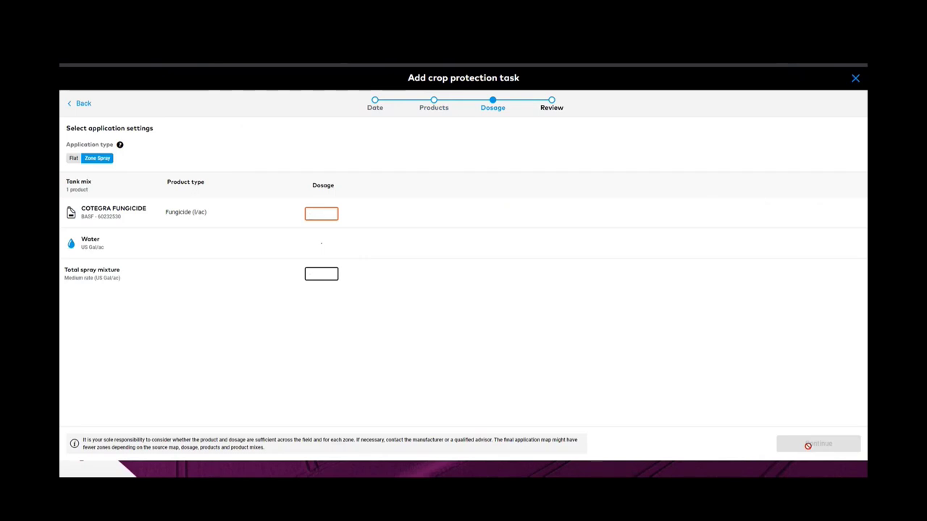
Set the Cotegra Fungicide dosage to 0.25 l/ac and the total spray mixture to 10 US Gal/ac, and continue to the review.
left_click(322, 214)
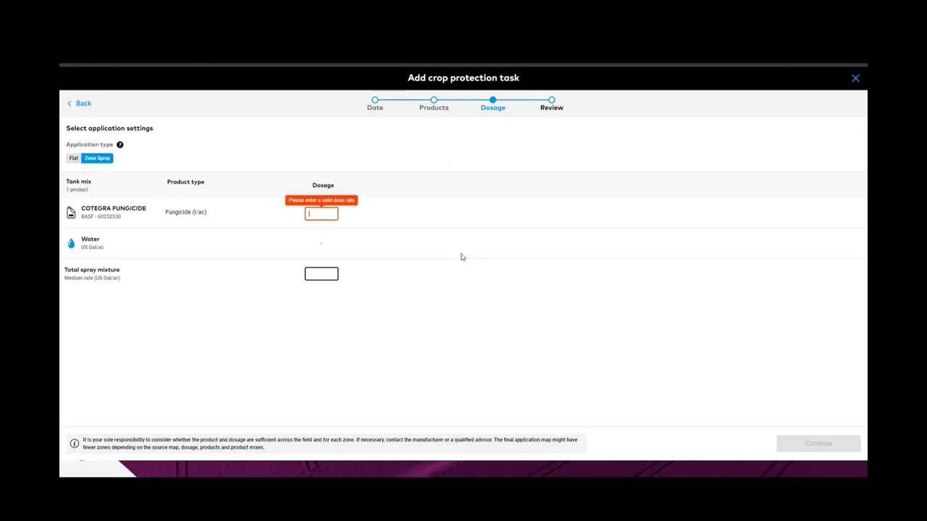
type("0.25")
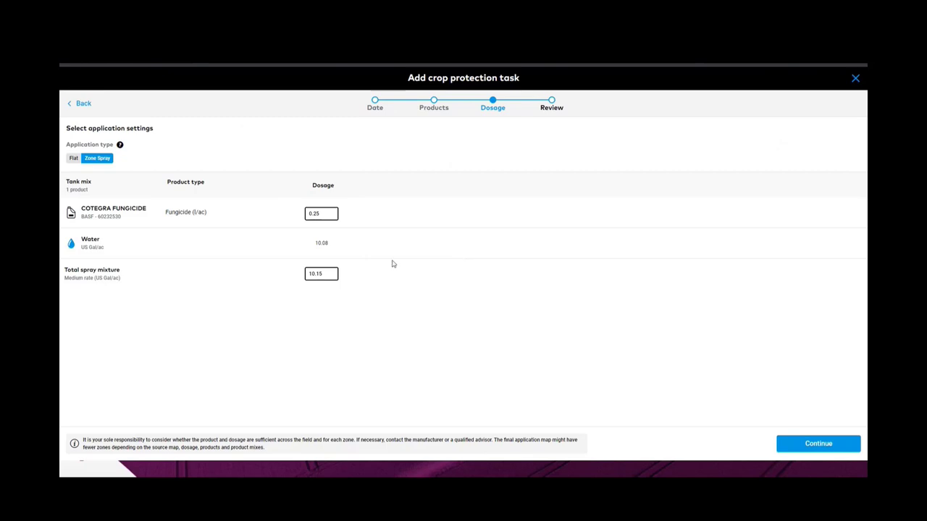
left_click_drag(332, 275, 247, 276)
type("10")
left_click(74, 160)
left_click(823, 447)
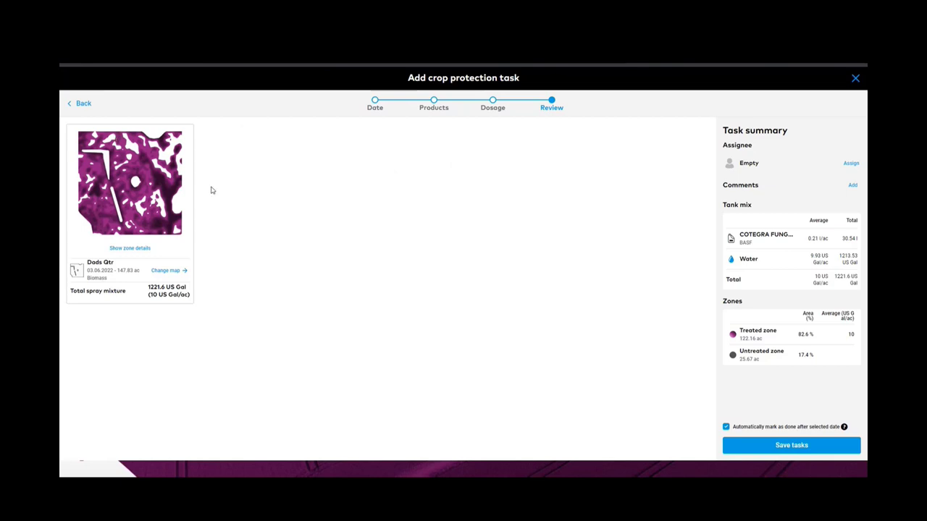
Open the application map of Dads Qtr for changes and apply the biomass map of 03.06.2022 as its source map.
left_click(168, 272)
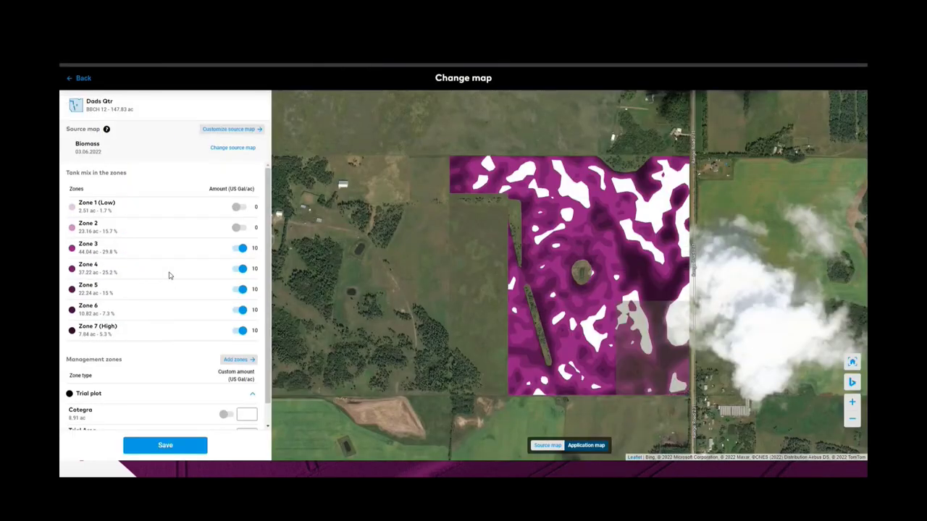
left_click(233, 148)
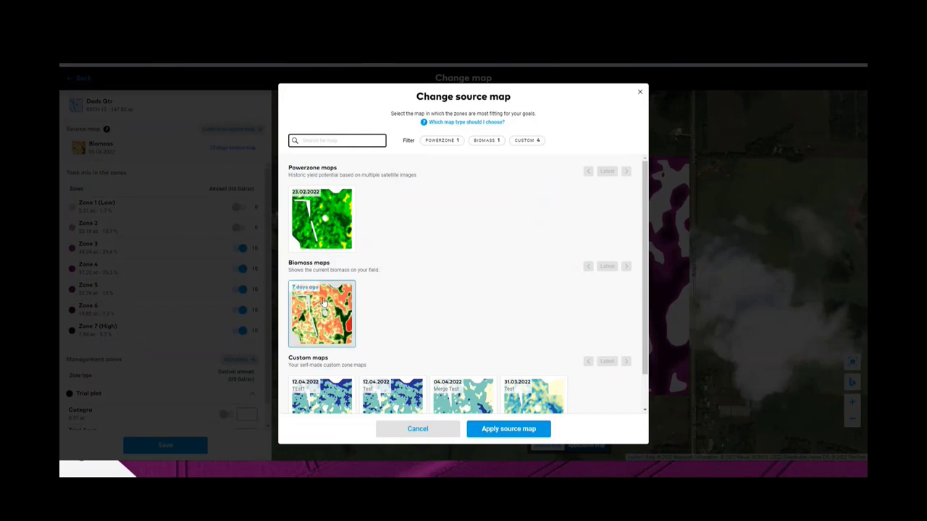
left_click(510, 429)
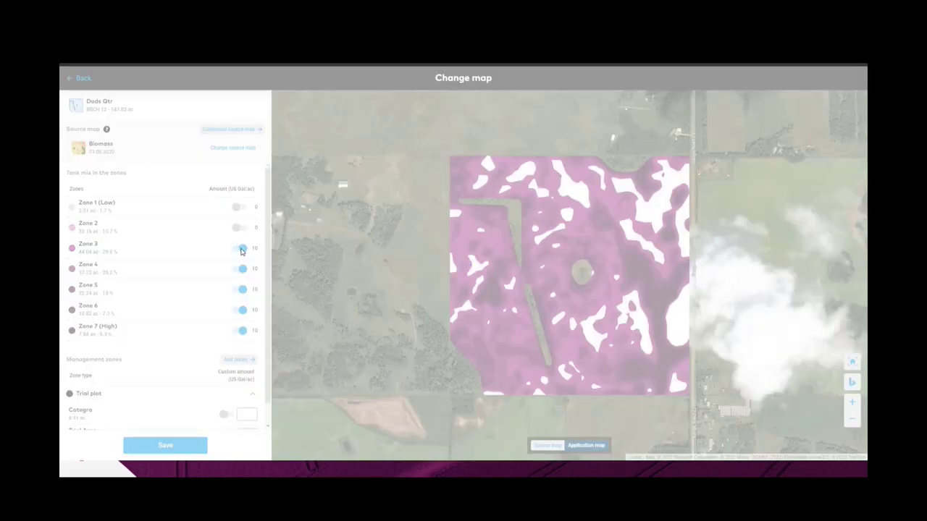
Exclude Zone 3 from spraying and try excluding Zone 4 before including it again.
left_click(242, 249)
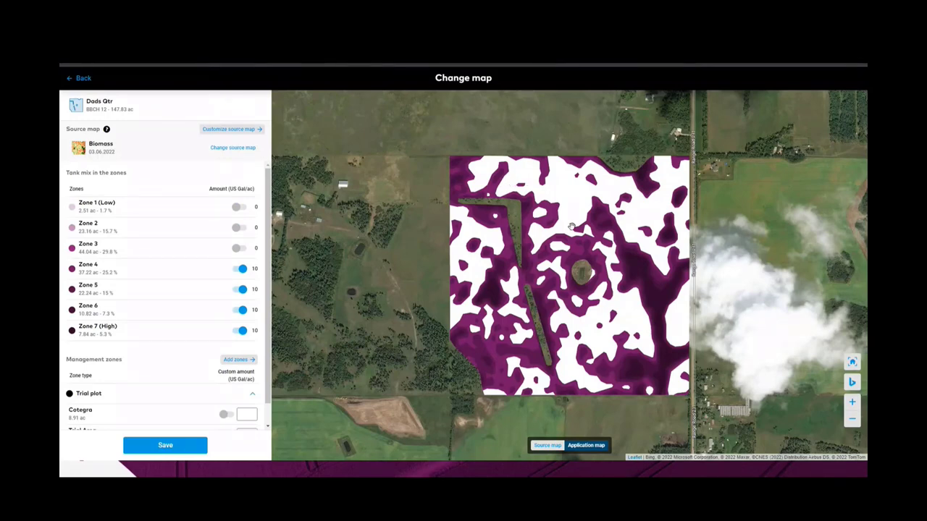
left_click(243, 270)
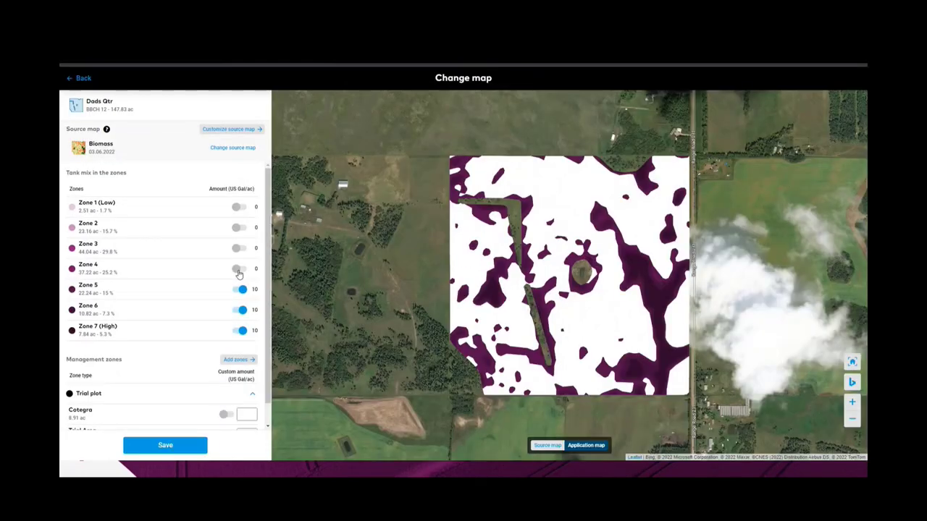
left_click(239, 270)
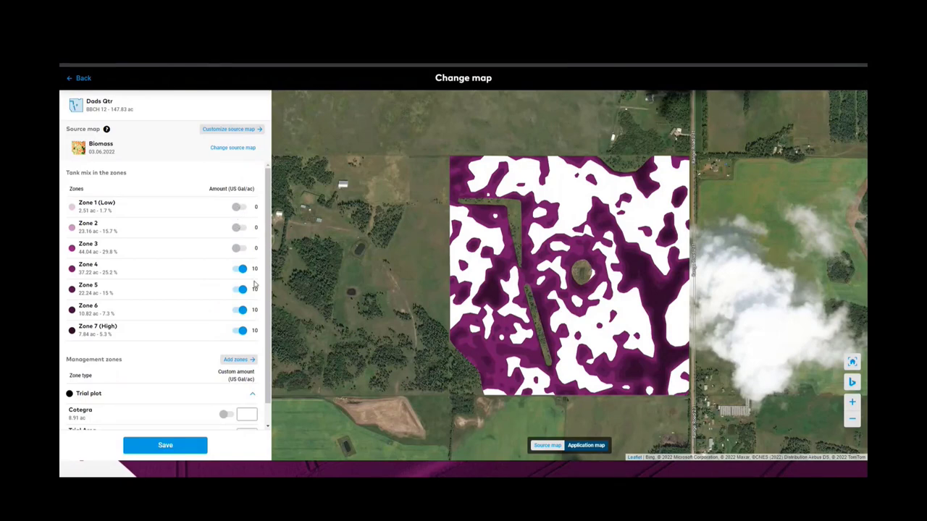
mouse_move(257, 267)
mouse_move(255, 331)
Compare the application map with its biomass source map and save the changed map and the crop protection task.
left_click(575, 448)
left_click(552, 445)
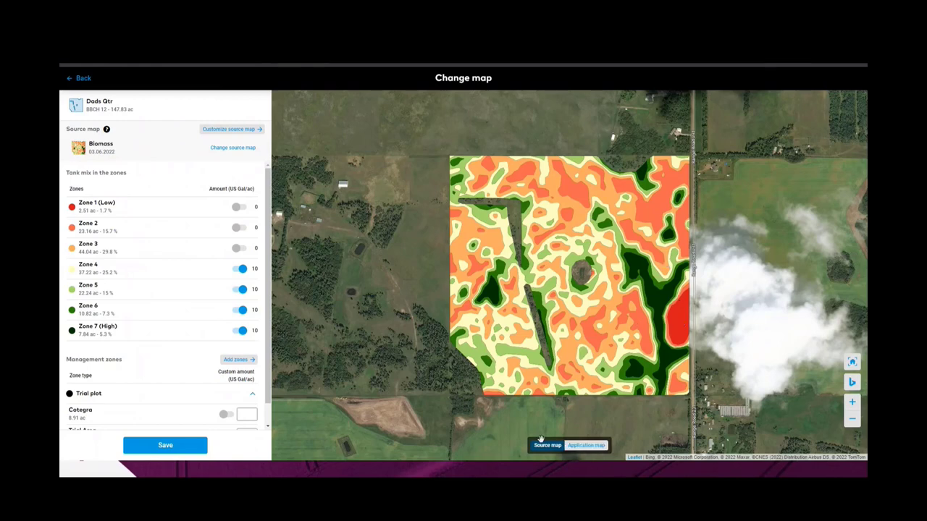
left_click(582, 447)
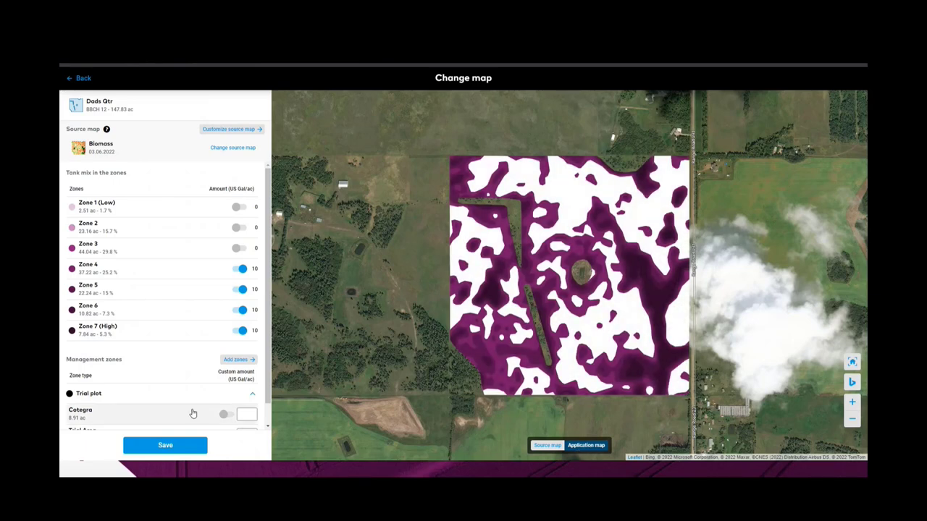
left_click(183, 445)
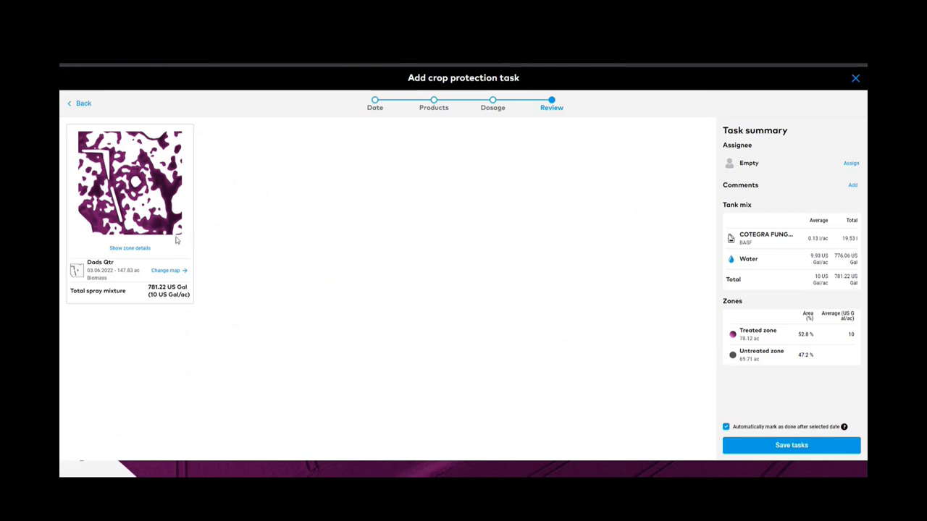
left_click(791, 445)
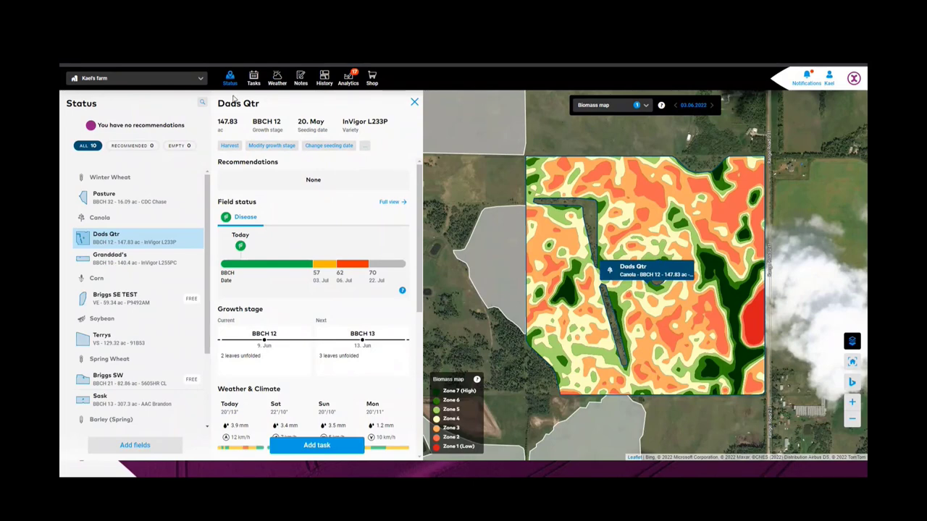
Select Dads Qtr and open its crop protection task of 16.06.2022 in the task planner.
mouse_move(136, 246)
left_click(113, 242)
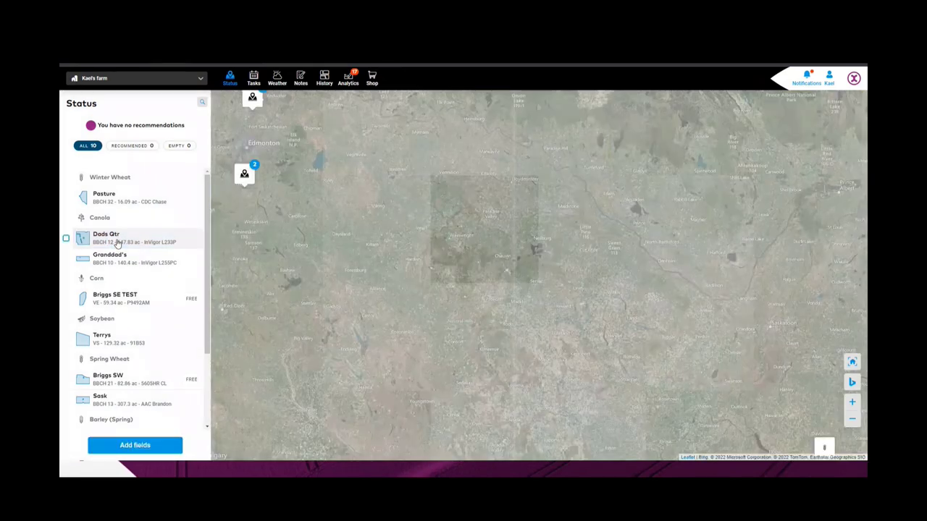
left_click(114, 241)
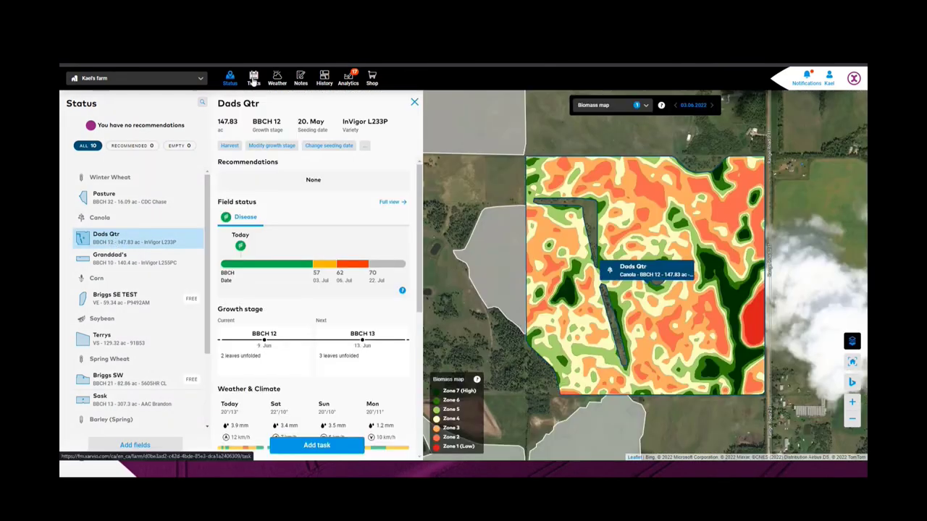
left_click(254, 80)
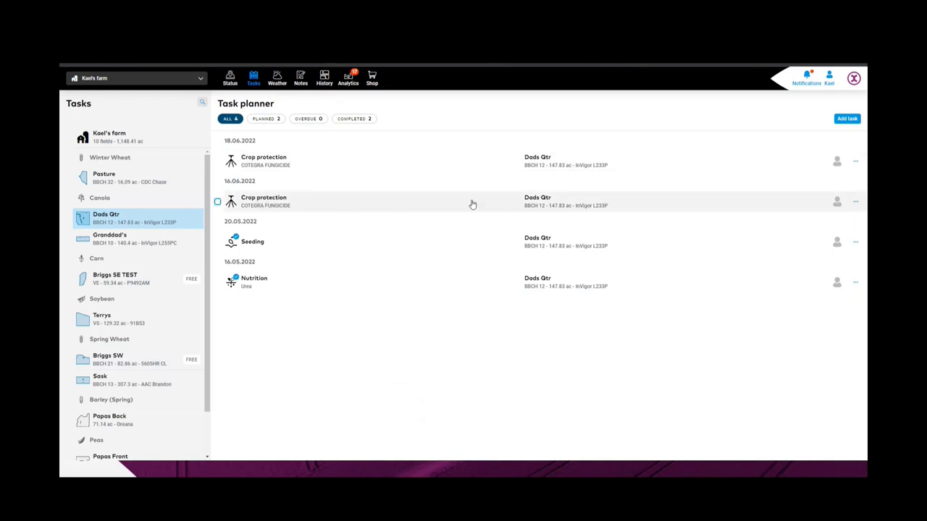
left_click(580, 205)
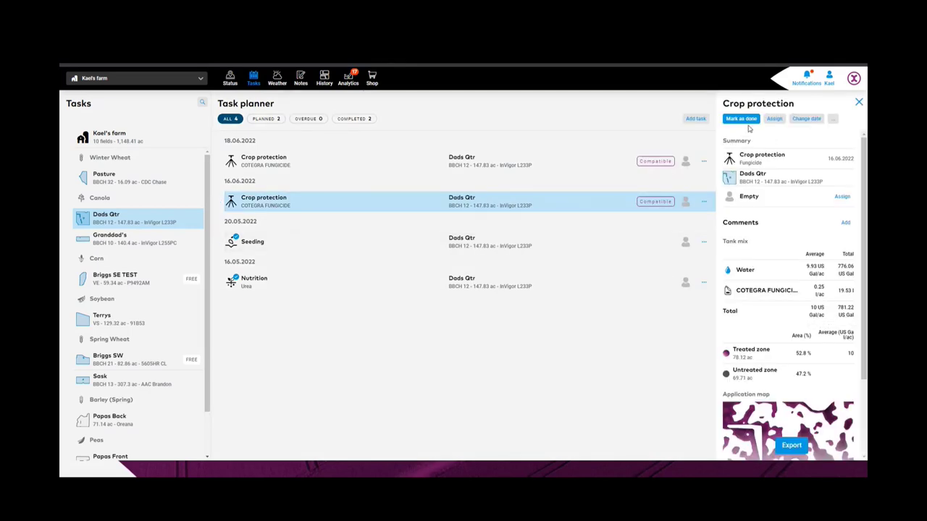
Review the crop protection task's summary, edit and delete options, tank mix and application map.
scroll(772, 178, "down", 3)
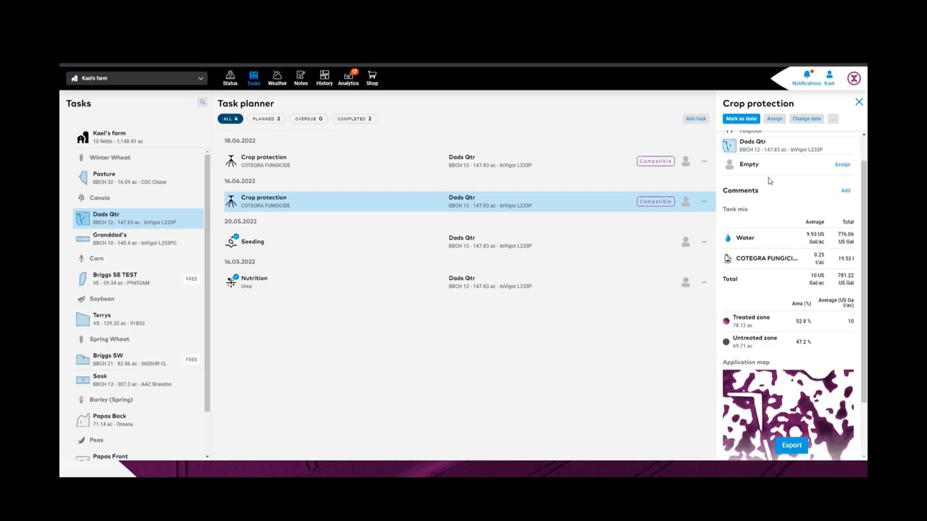
scroll(797, 167, "up", 3)
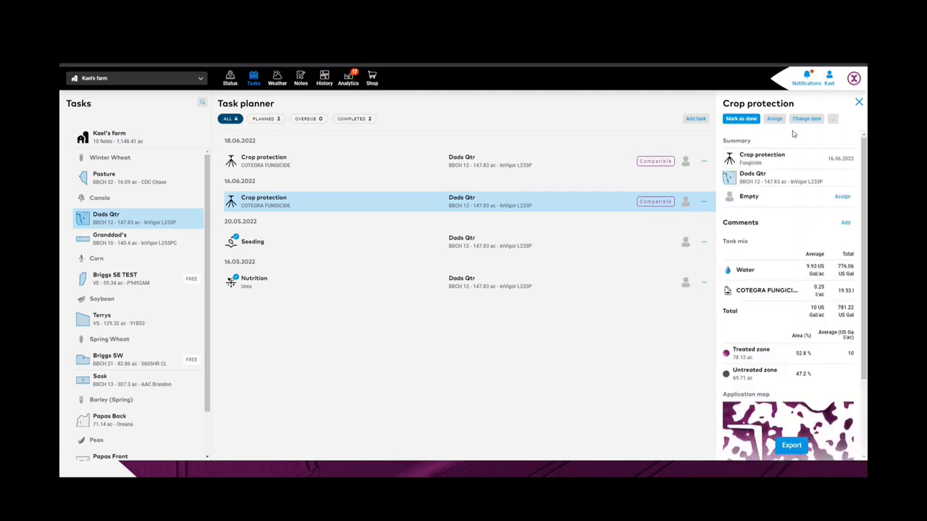
left_click(833, 119)
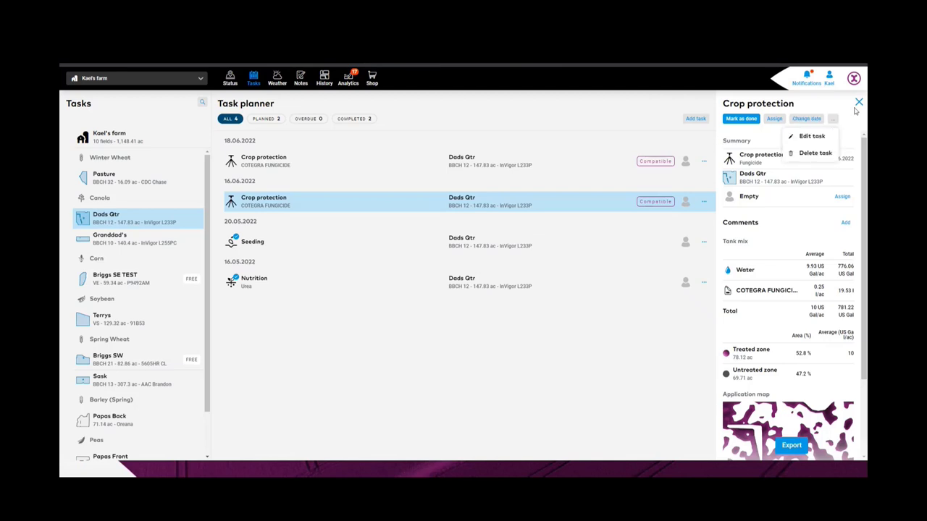
left_click(859, 104)
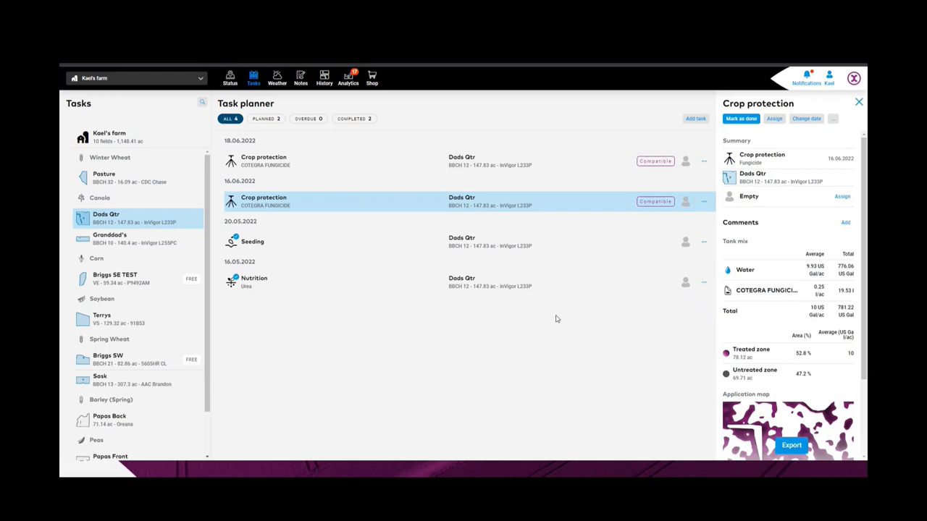
scroll(740, 312, "down", 3)
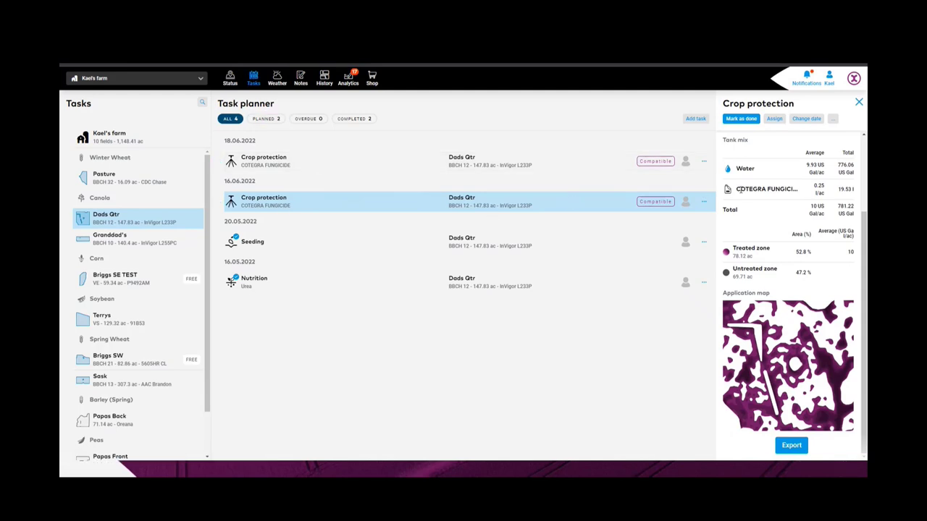
Start sending the Dads Qtr application map to John Deere Operations Center and choose xarvio Canada as the organization.
left_click(791, 447)
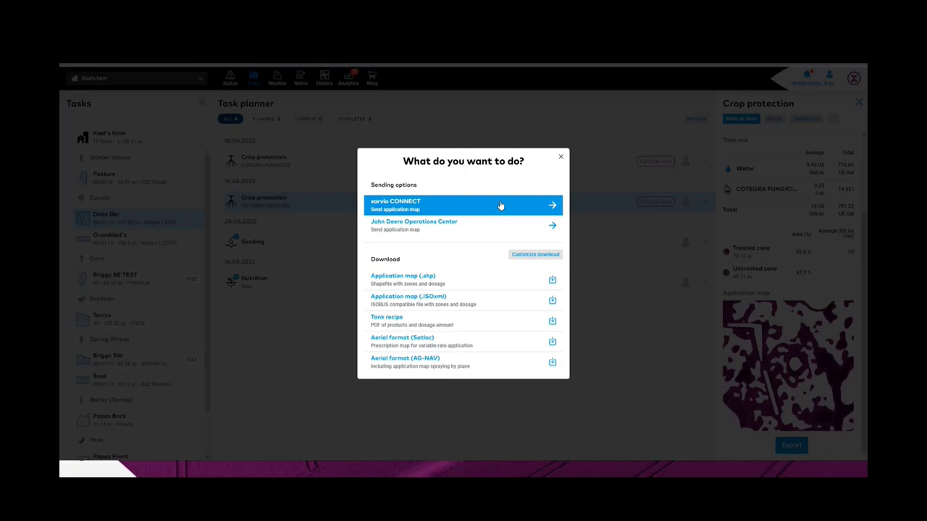
left_click(440, 228)
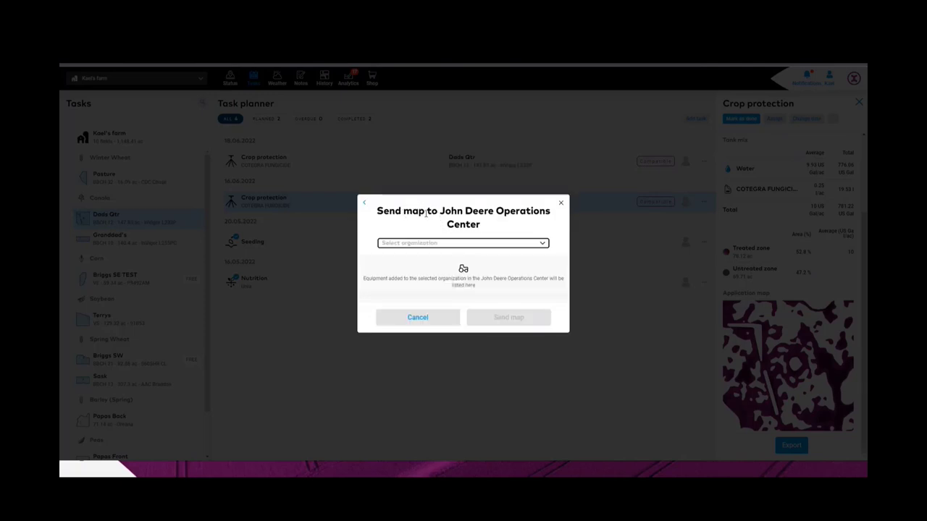
left_click(443, 244)
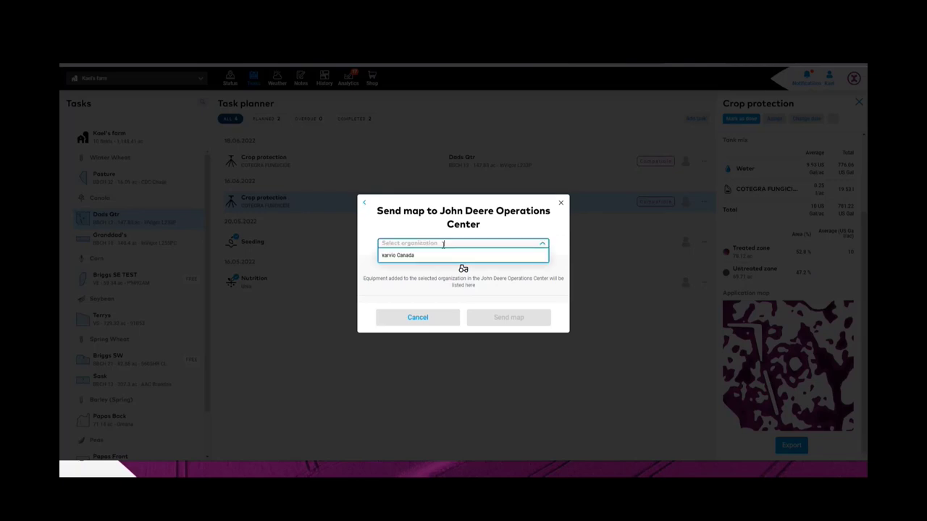
left_click(398, 256)
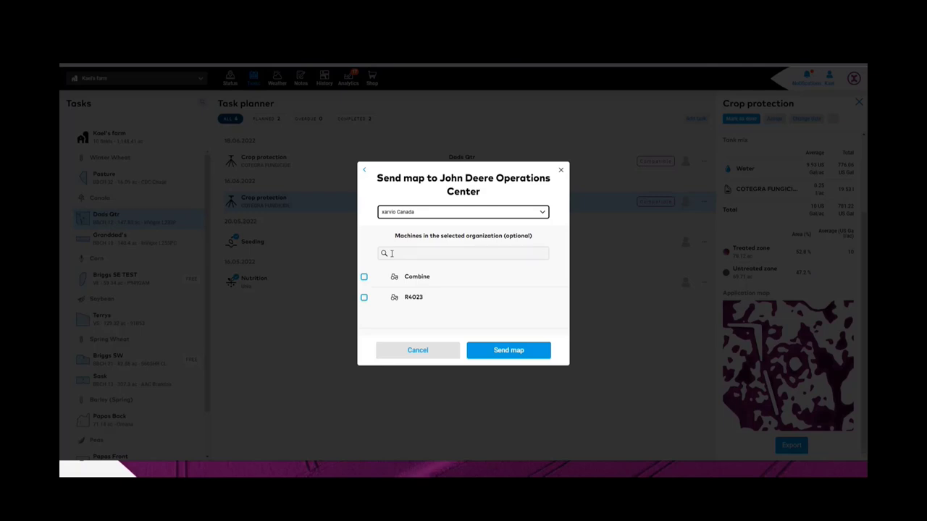
Select machine R4023 as the recipient, clear that optional machine again and send the map.
left_click(366, 300)
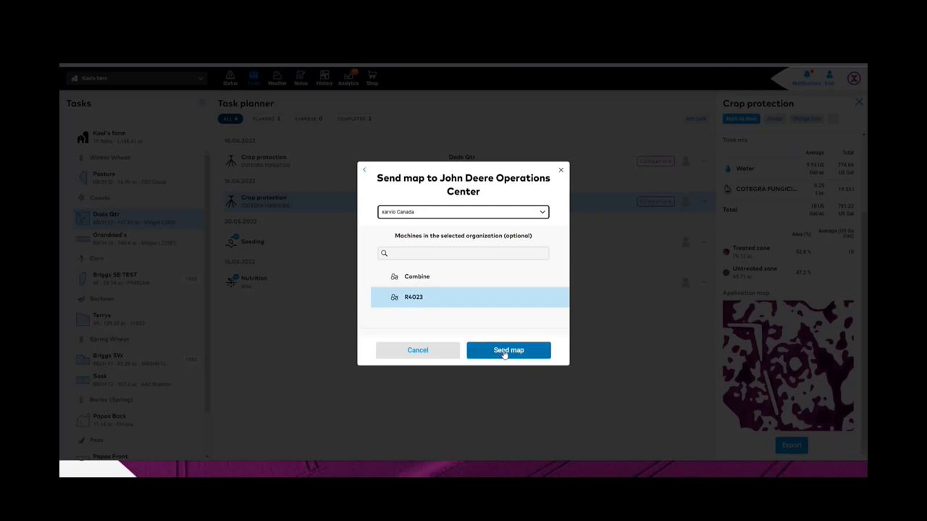
left_click(507, 352)
left_click(442, 304)
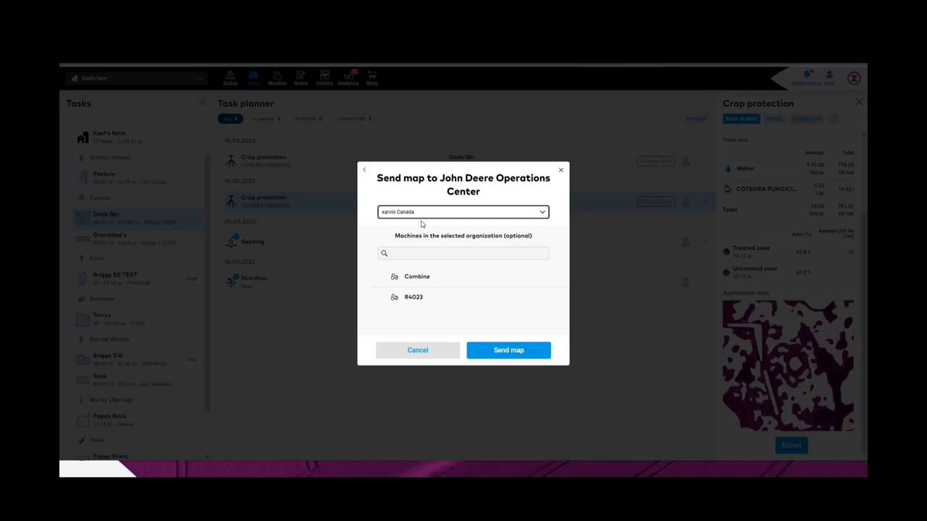
mouse_move(365, 297)
left_click(506, 354)
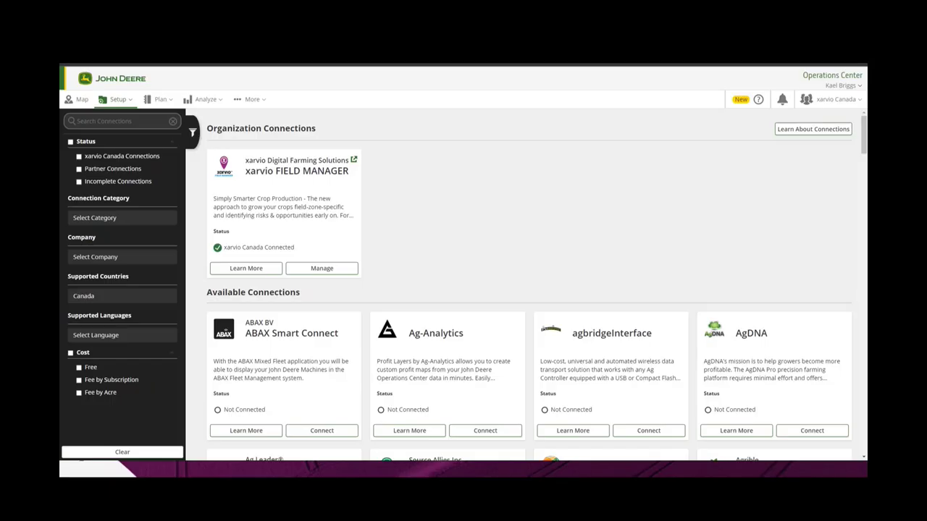
Switch to John Deere Operations Center, open its list of files and select Spray-Dads_Qtr-SHP.zip.
left_click(262, 104)
left_click(264, 157)
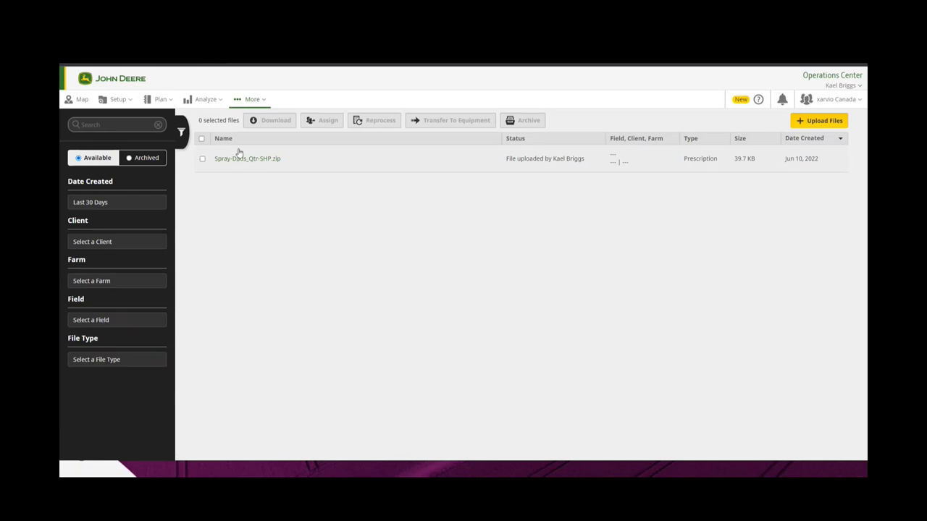
left_click(202, 159)
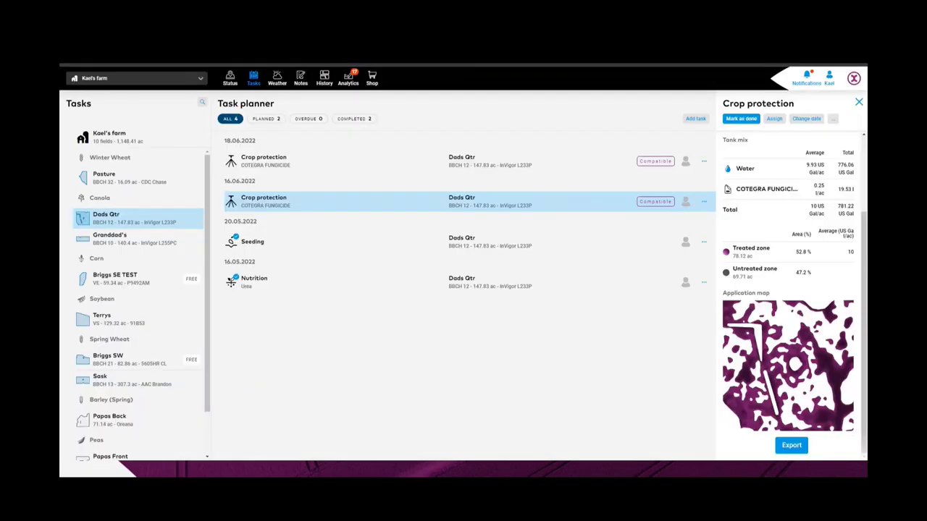
Switch back to xarvio FIELD MANAGER, review the sending and download options for the application map and close the task details.
left_click(791, 446)
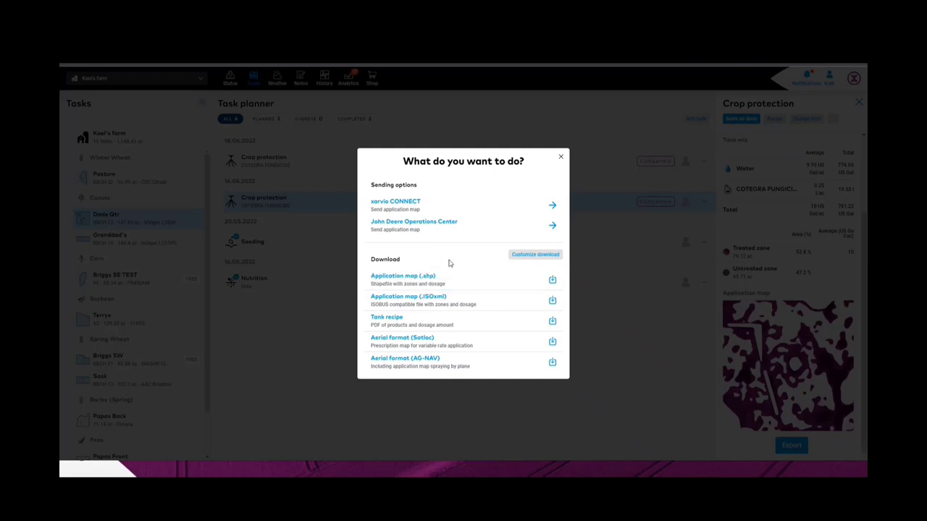
left_click(559, 157)
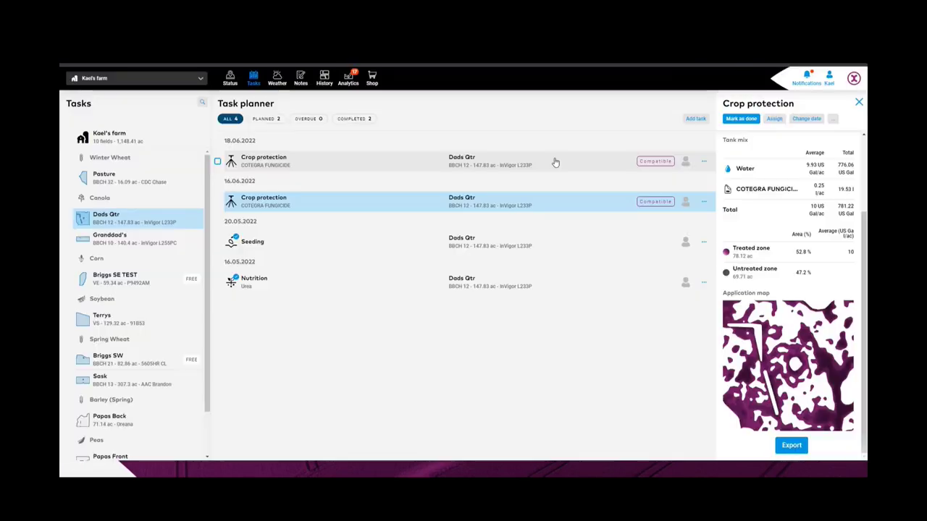
left_click(859, 103)
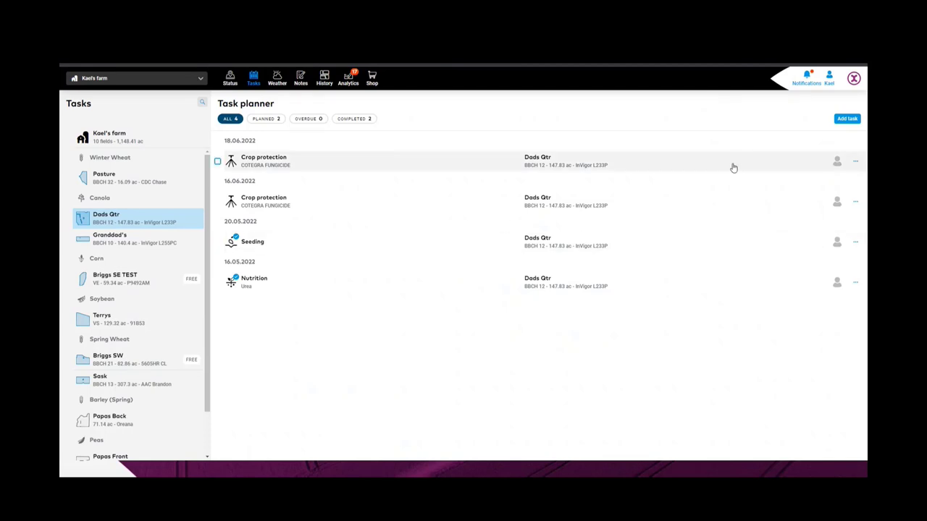
Open the account settings and view the connected services.
left_click(830, 84)
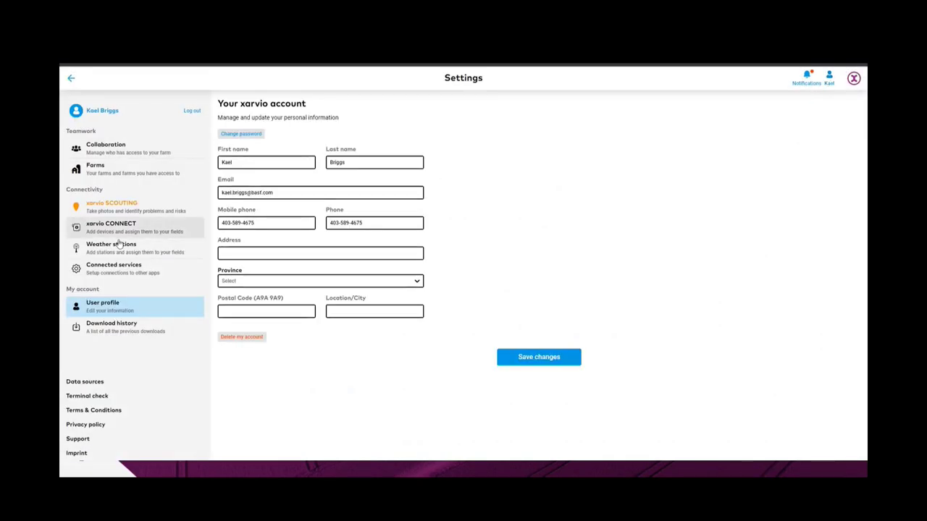
left_click(114, 275)
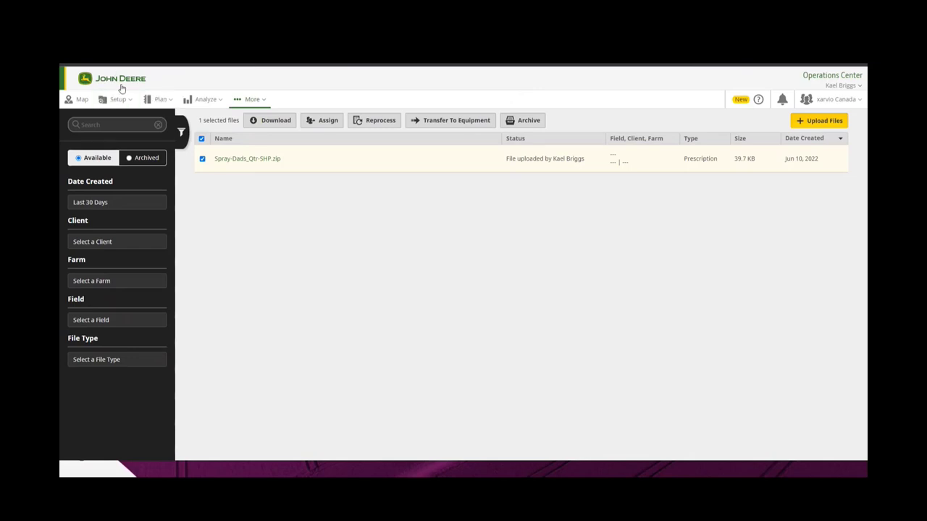
Switch to John Deere Operations Center, open its software connections and look through the organization and available connections.
left_click(82, 101)
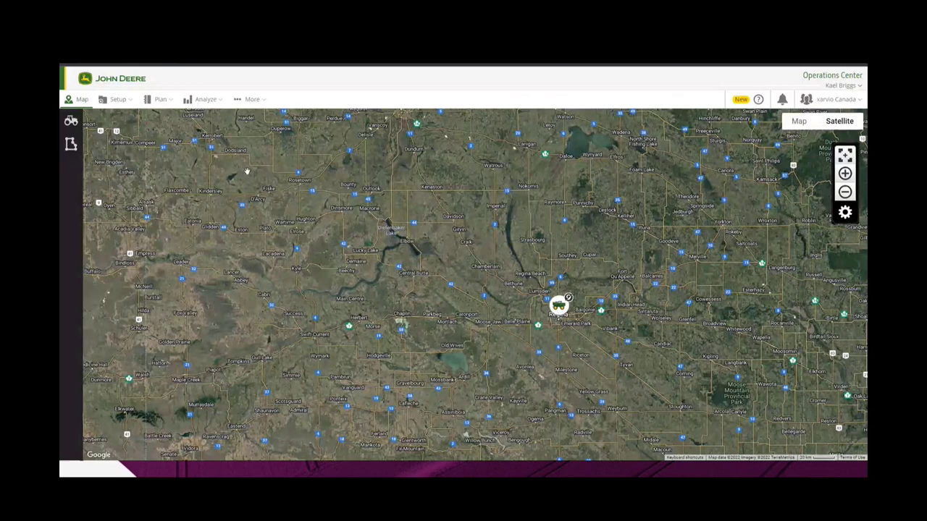
left_click(118, 101)
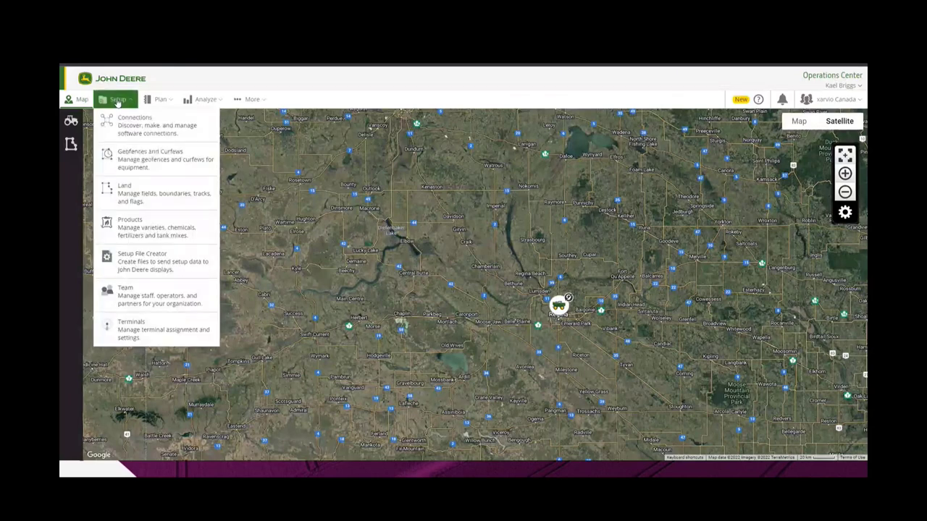
left_click(127, 124)
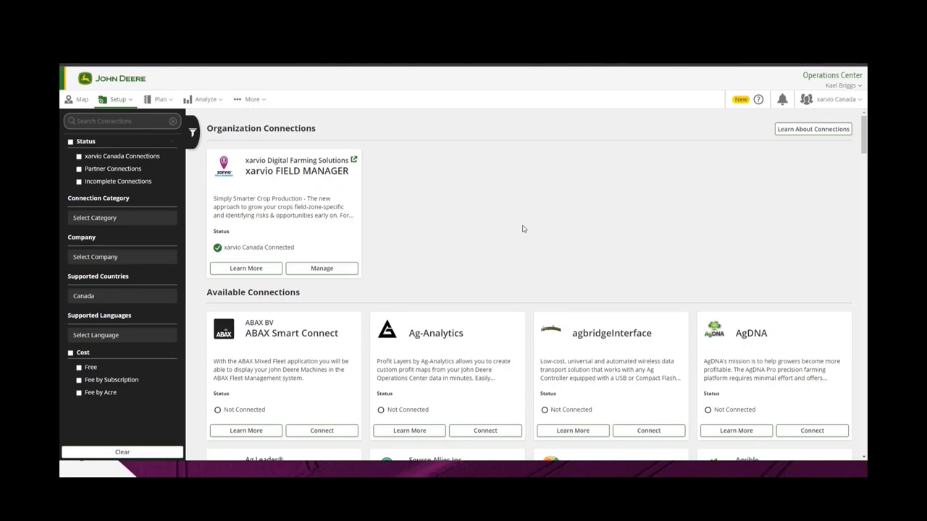
scroll(522, 229, "down", 20)
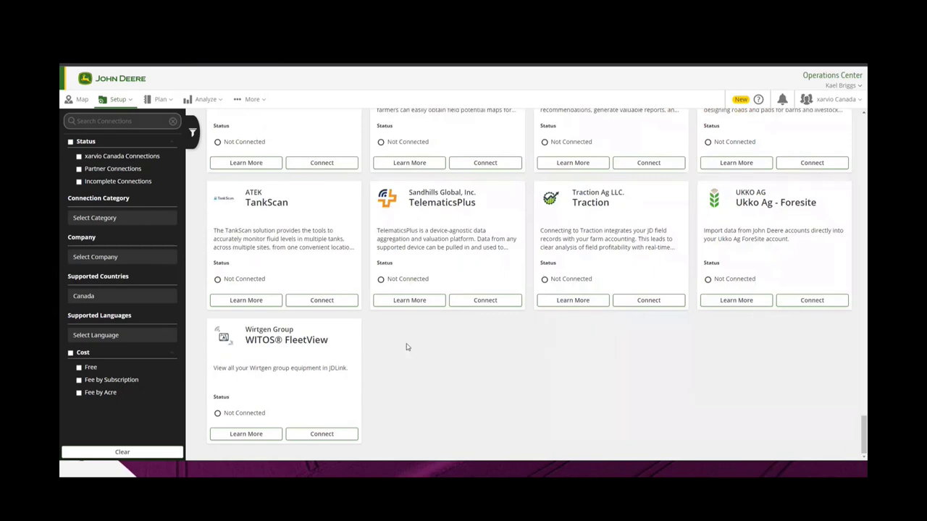
scroll(455, 403, "up", 4)
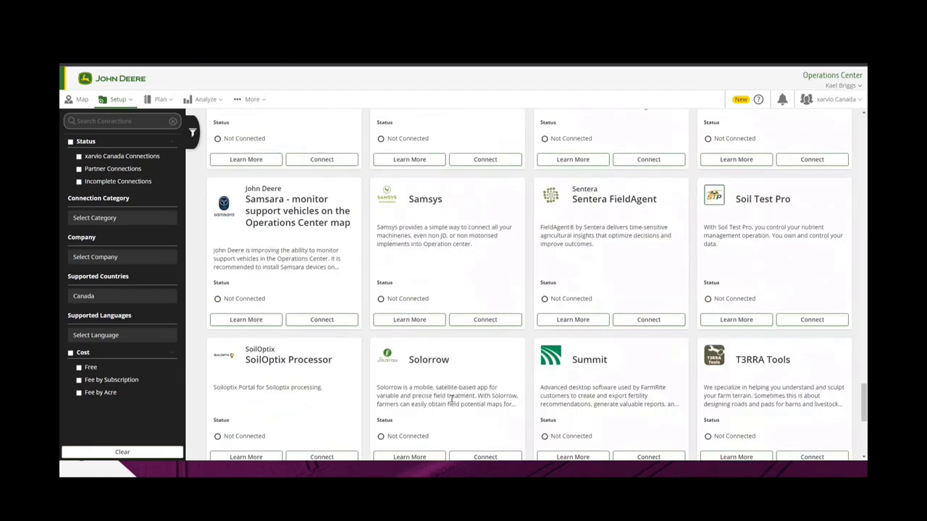
scroll(451, 398, "up", 20)
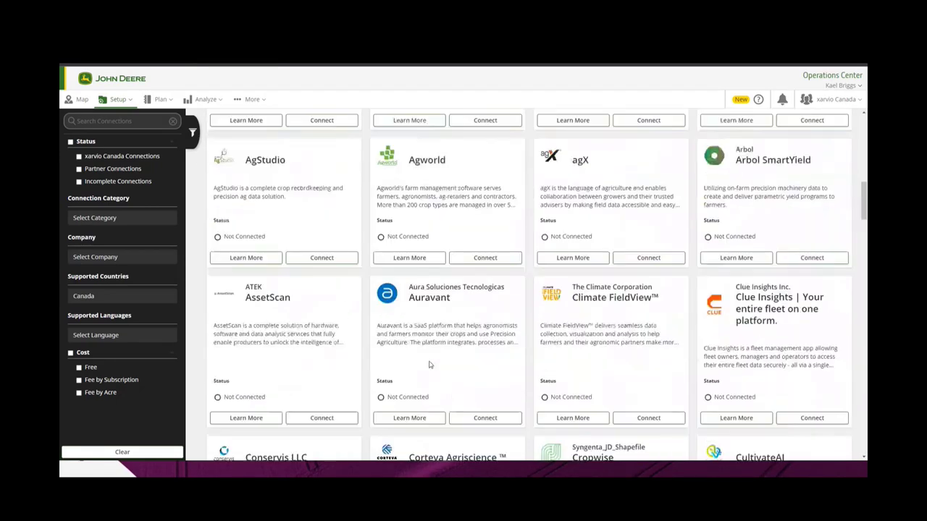
scroll(429, 365, "up", 5)
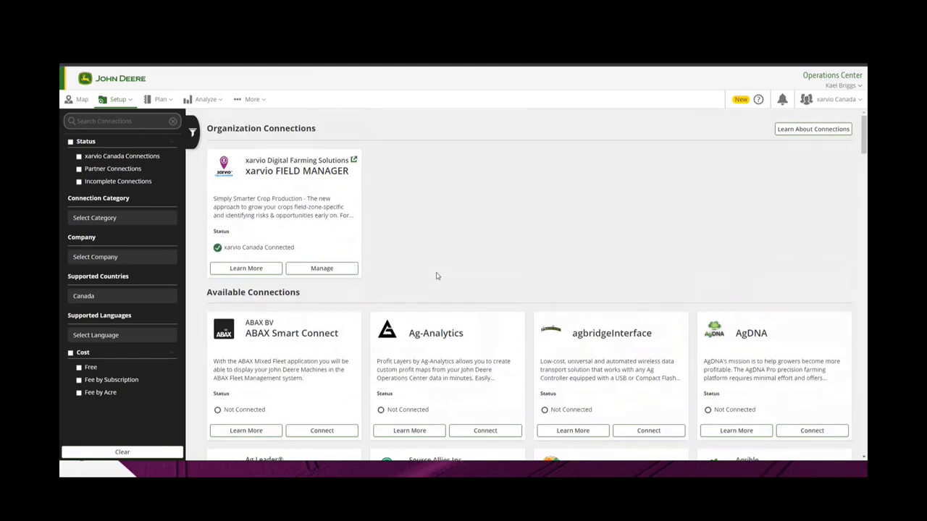